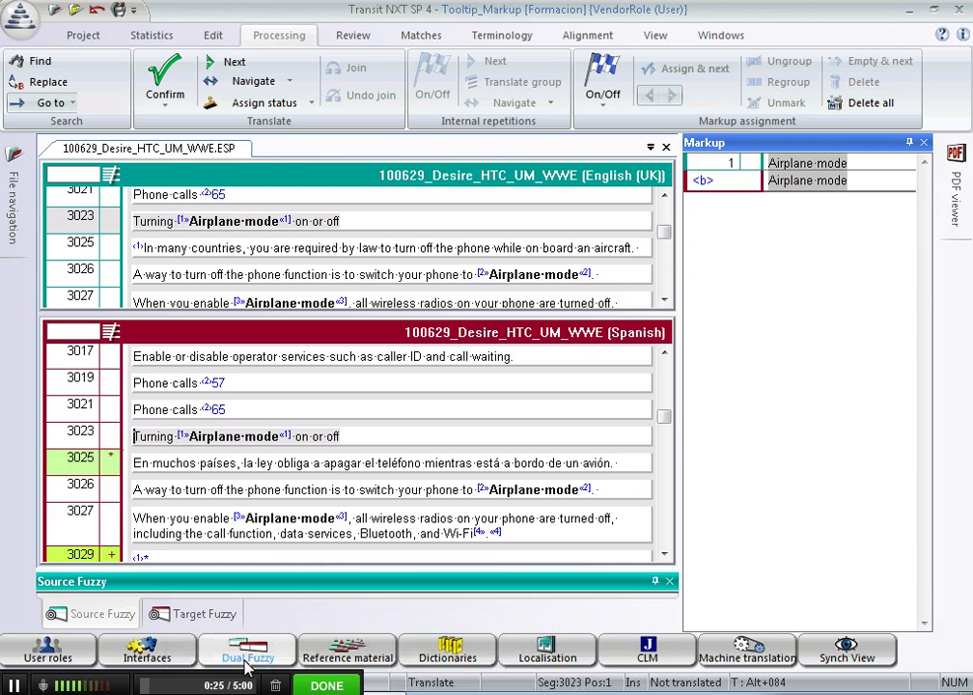
# Replace 'Turning' with 'Activar o desactivar el' and put 'modo Avión' inside the bold tag.
pyautogui.write('Activar o desa')
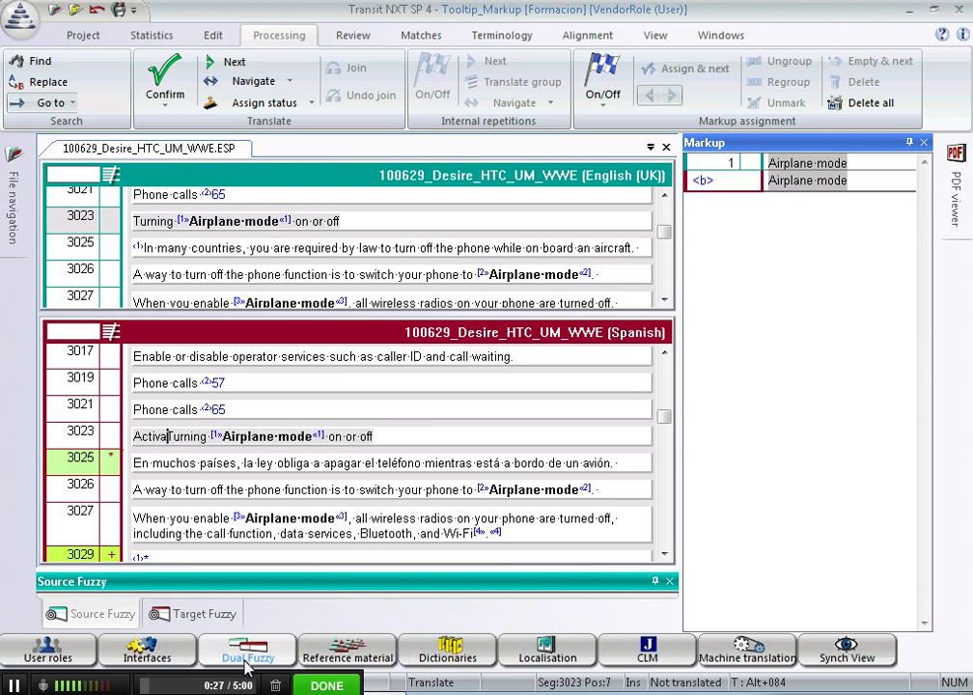
pyautogui.write('ctivar')
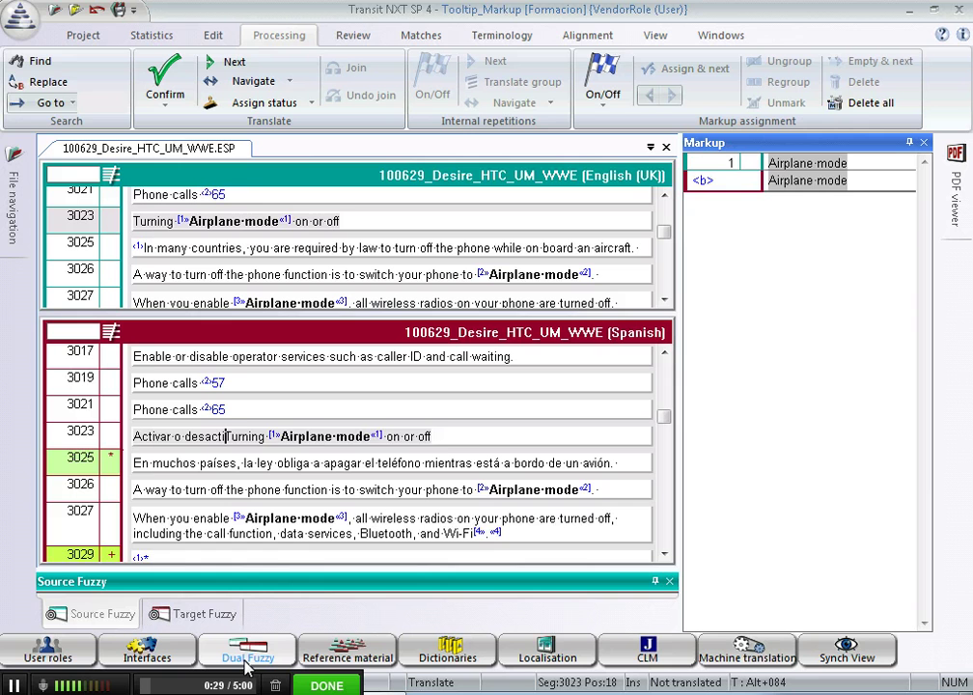
pyautogui.hotkey('ctrl', 'shift', 'Right')
pyautogui.press('Delete')
pyautogui.press('Right')
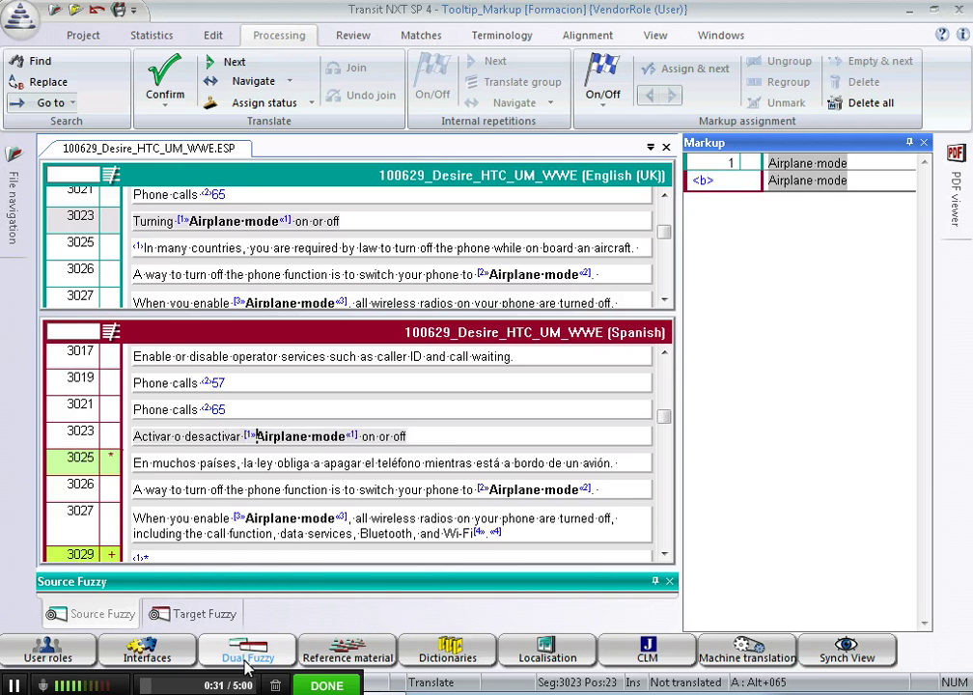
pyautogui.press('Left')
pyautogui.write('el')
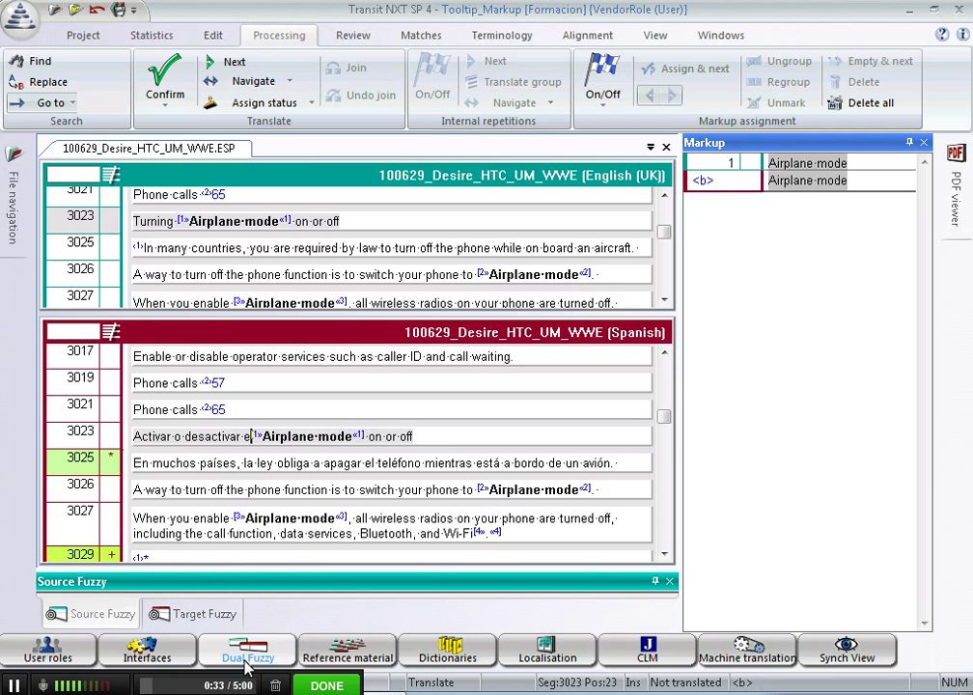
pyautogui.press('Right')
pyautogui.write('modo Avión')
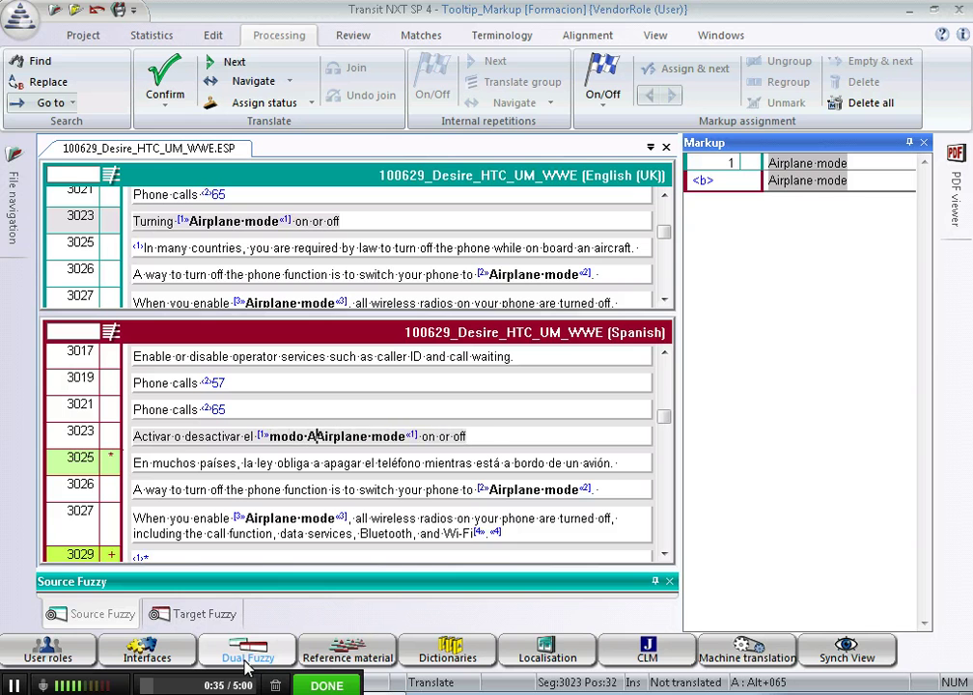
# Delete the leftover English 'Airplane mode' and 'on or off', then confirm segment 3023.
pyautogui.hotkey('ctrl', 'shift', 'Right')
pyautogui.hotkey('ctrl', 'shift', 'Right')
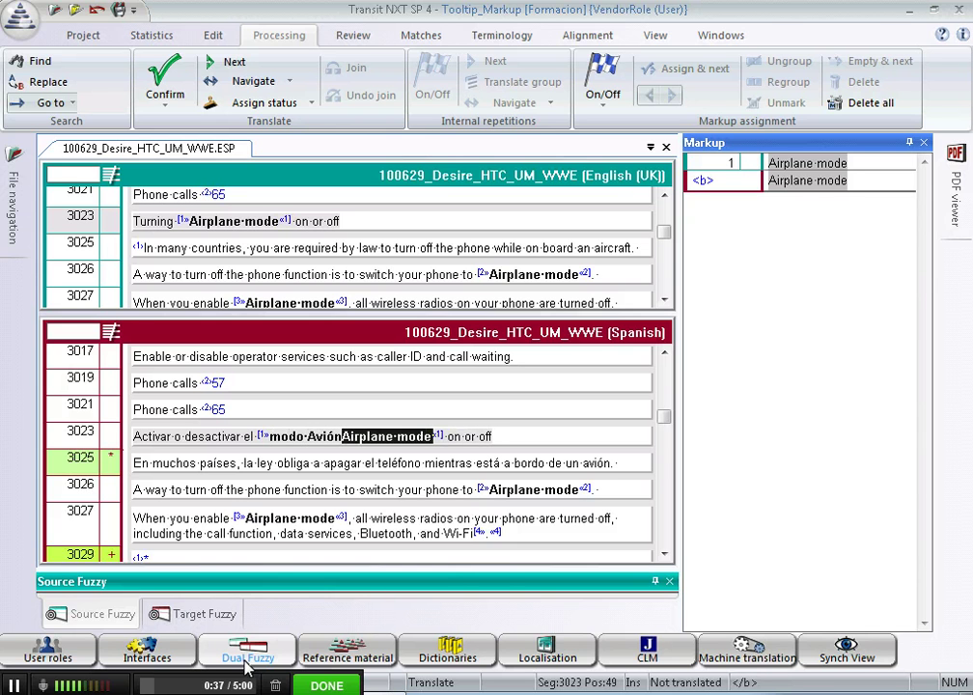
pyautogui.press('Delete')
pyautogui.press('Right')
pyautogui.press('Right')
pyautogui.hotkey('shift', 'End')
pyautogui.press('Delete')
pyautogui.press('BackSpace')
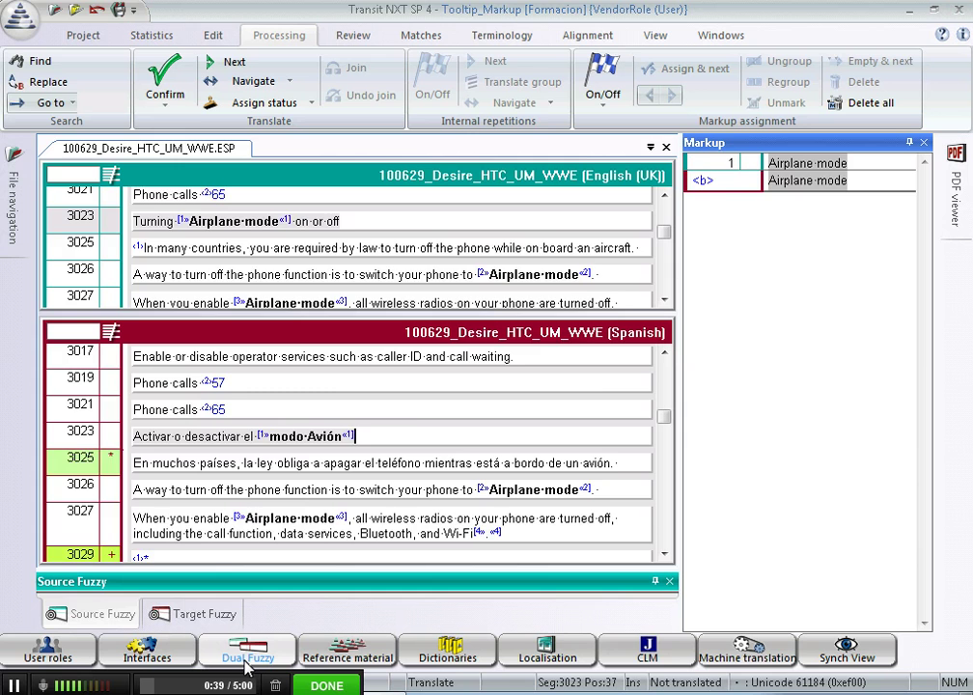
pyautogui.hotkey('ctrl', 'Return')
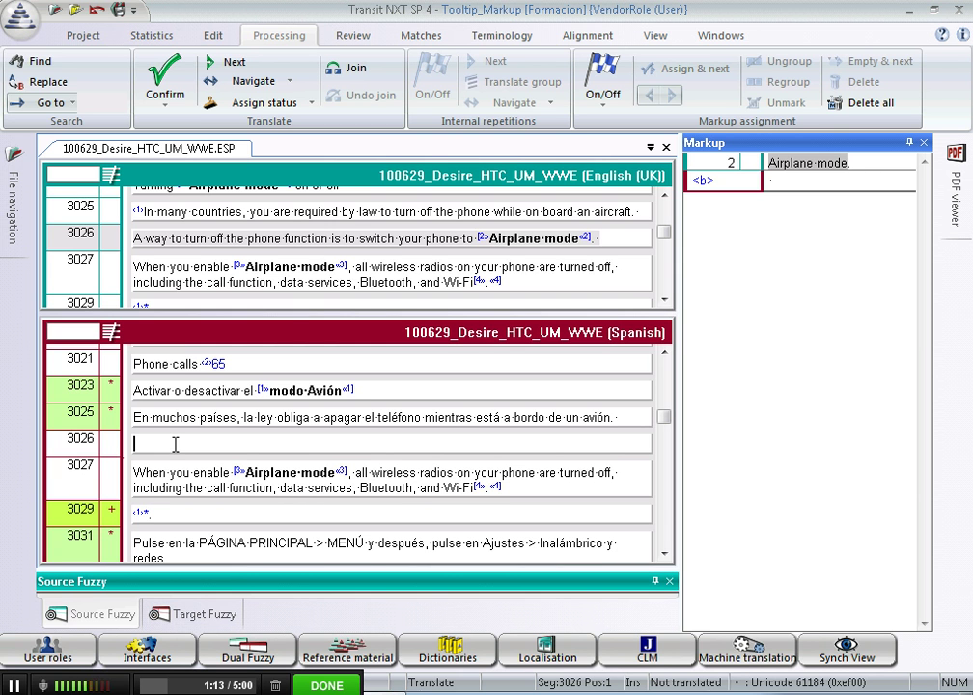
# Enter 'Un modo de desactivar la función del teléfono es cambiando al modo Avión' and select 'modo Avión'.
pyautogui.write('Un mo')
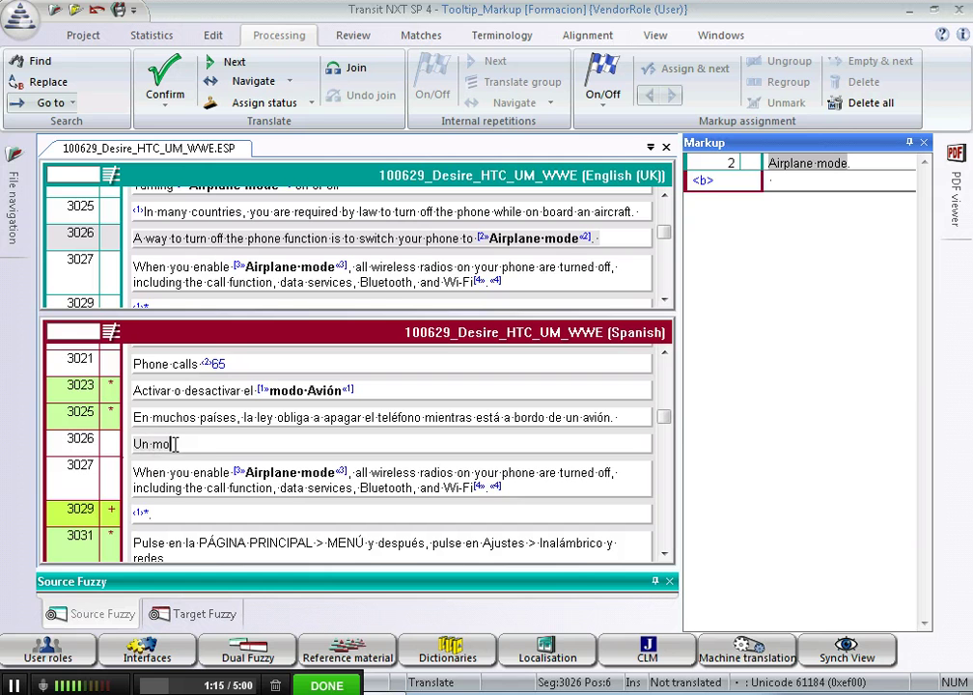
pyautogui.write('do de desactivar la funci')
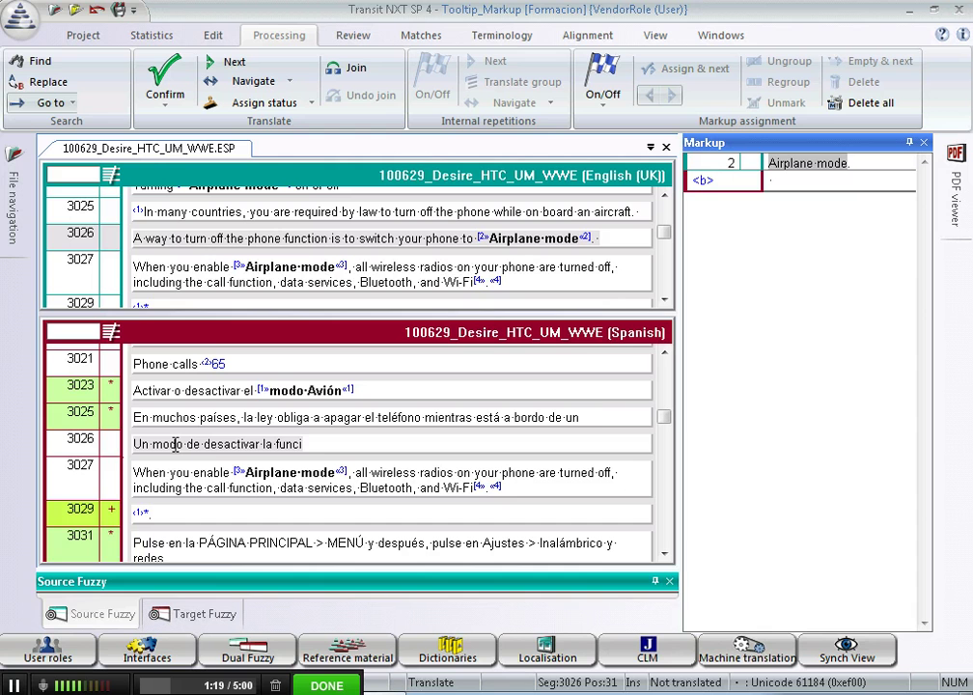
pyautogui.write('ón del te')
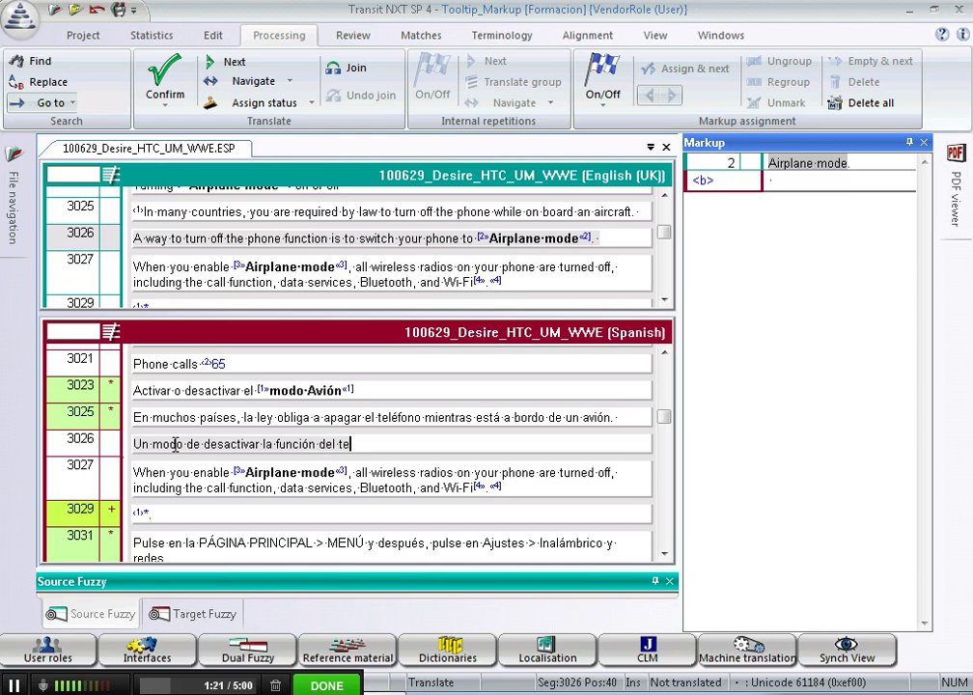
pyautogui.write('léfono es ca')
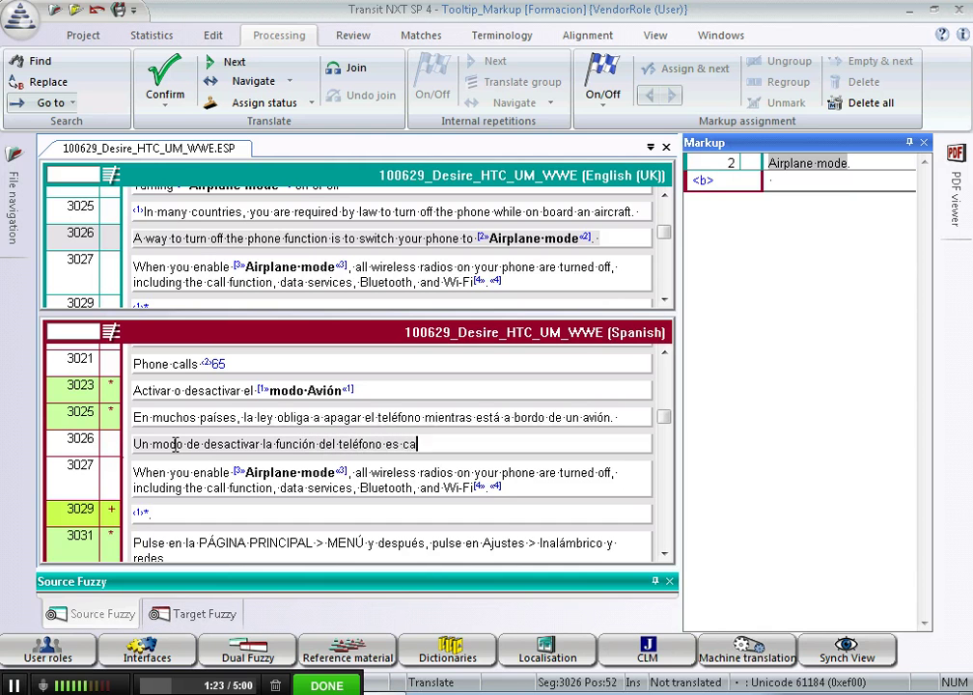
pyautogui.write('mbiando al modo ')
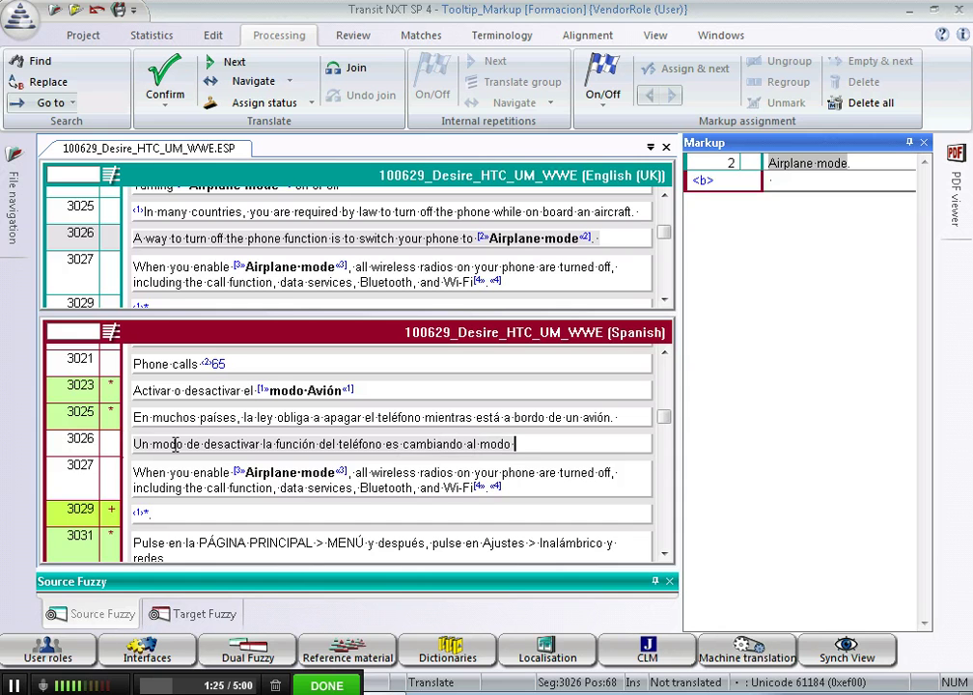
pyautogui.write('Avión.')
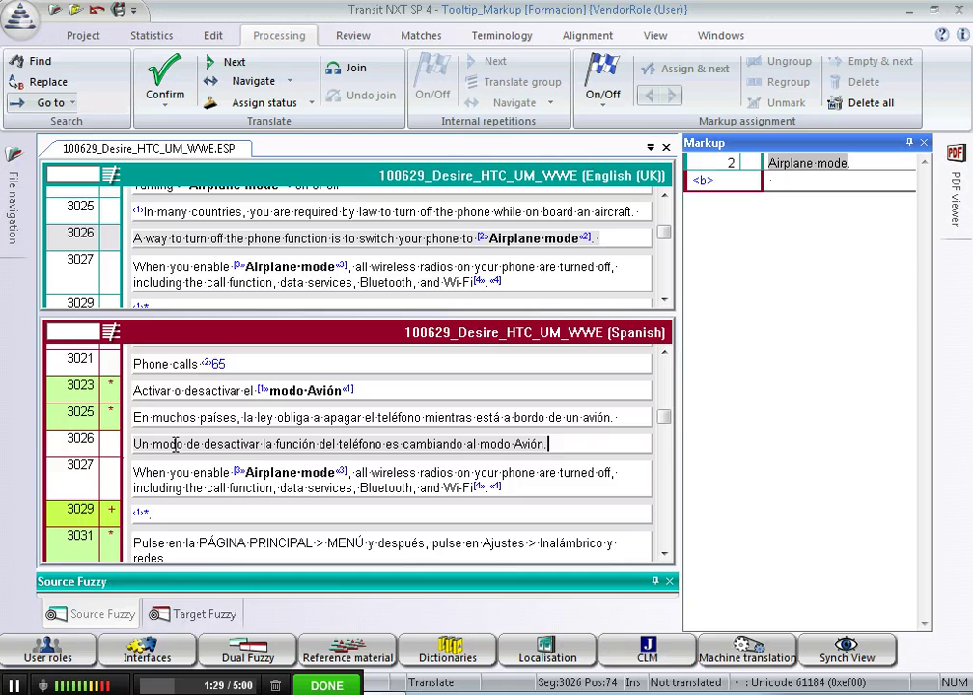
pyautogui.press('BackSpace')
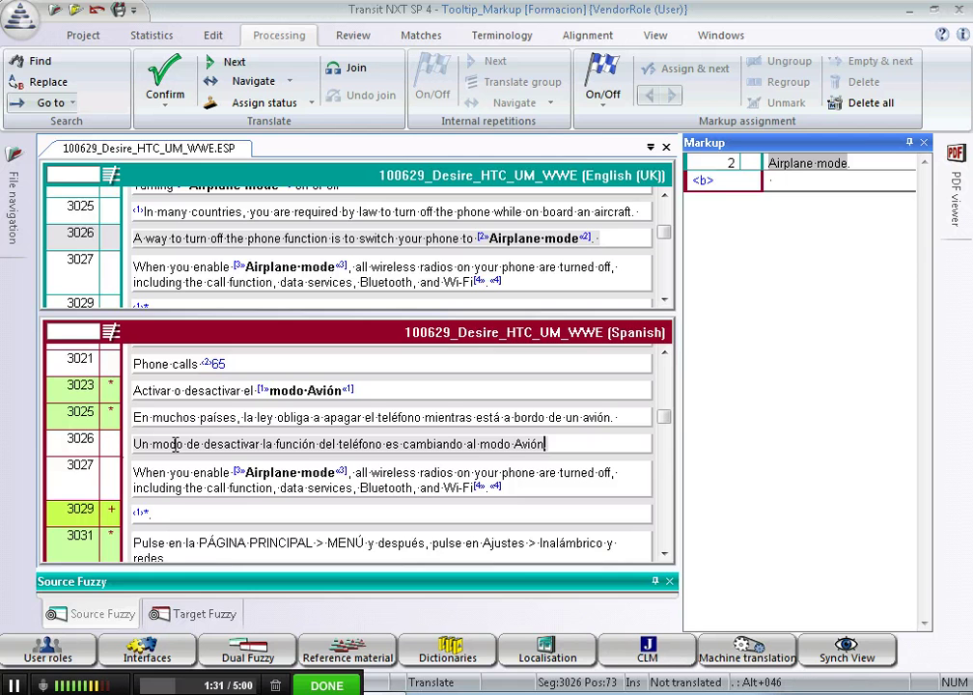
pyautogui.hotkey('ctrl', 'shift', 'Left')
pyautogui.hotkey('ctrl', 'shift', 'Left')
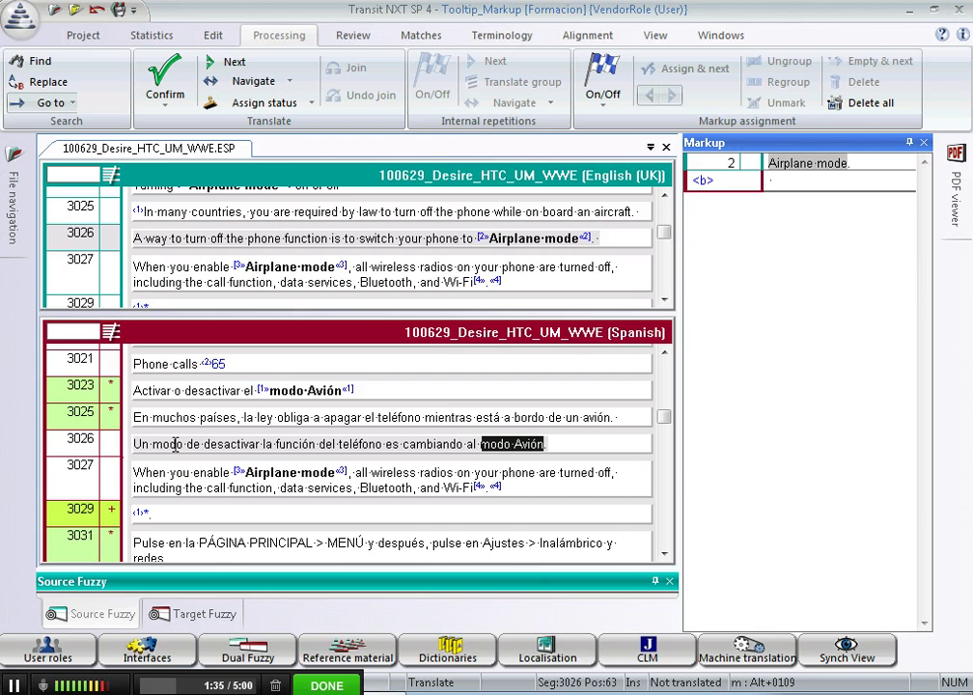
# Make only 'modo Avión' bold with markup 2, leaving out the period, and confirm segment 3026.
pyautogui.hotkey('ctrl', 'shift', 'm')
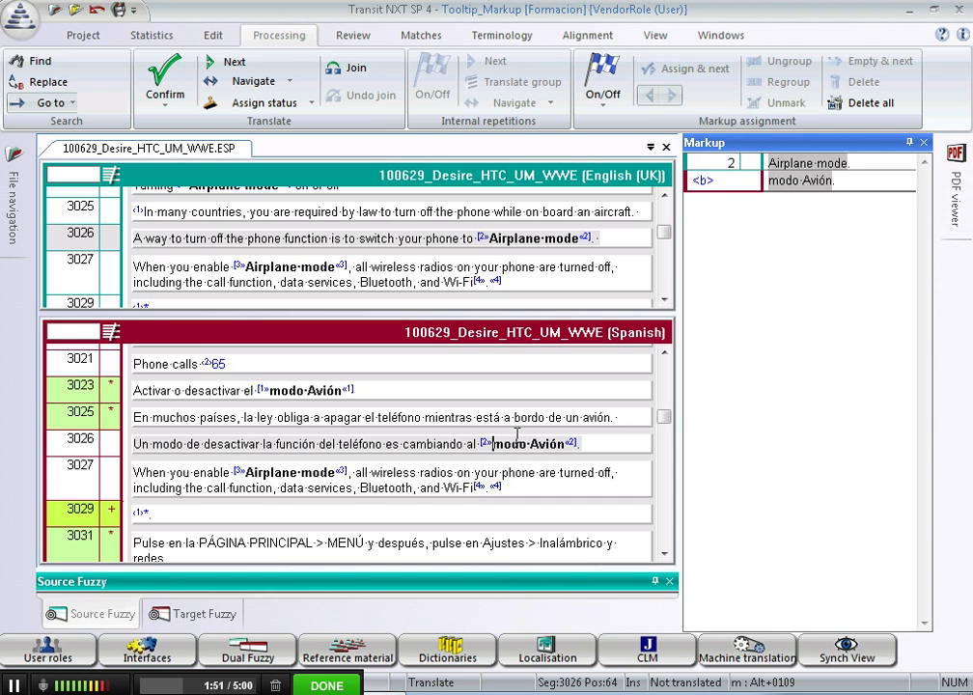
pyautogui.hotkey('shift', 'End')
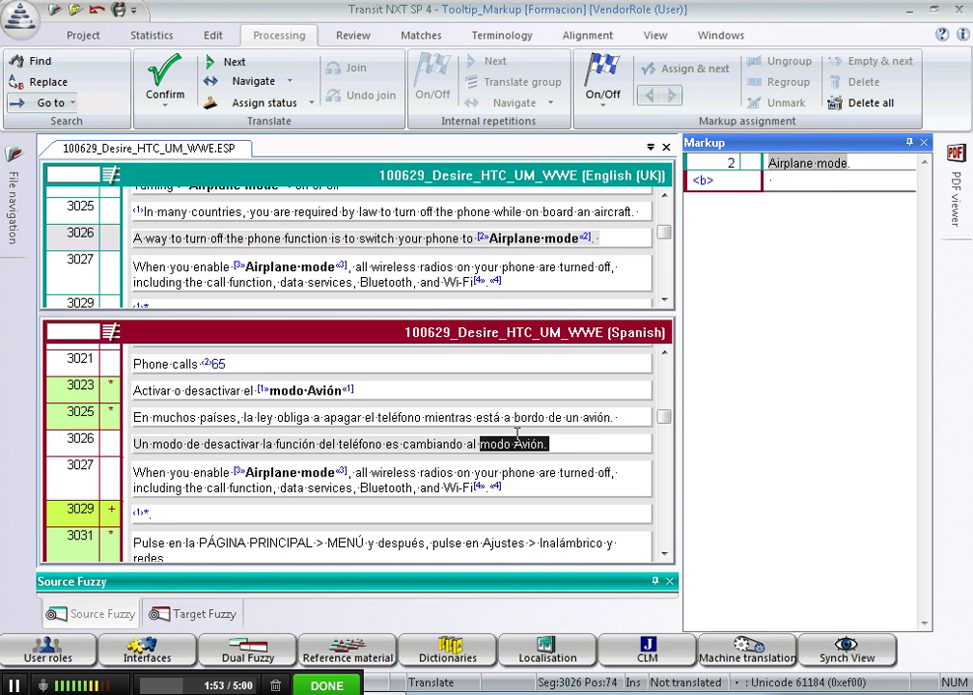
pyautogui.hotkey('shift', 'Left')
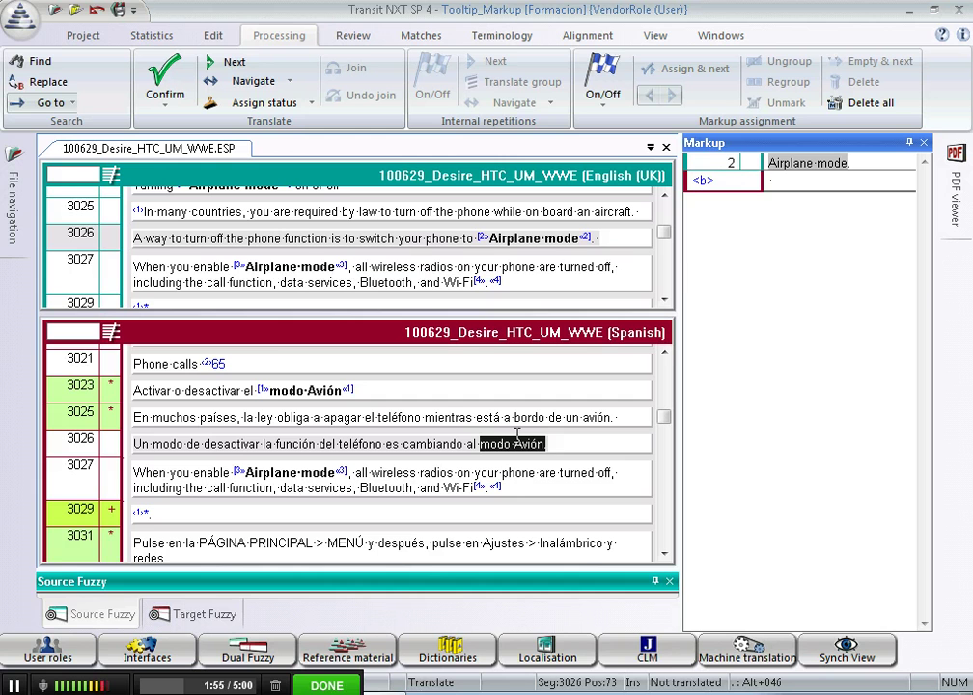
pyautogui.hotkey('ctrl', 'alt', 'Down')
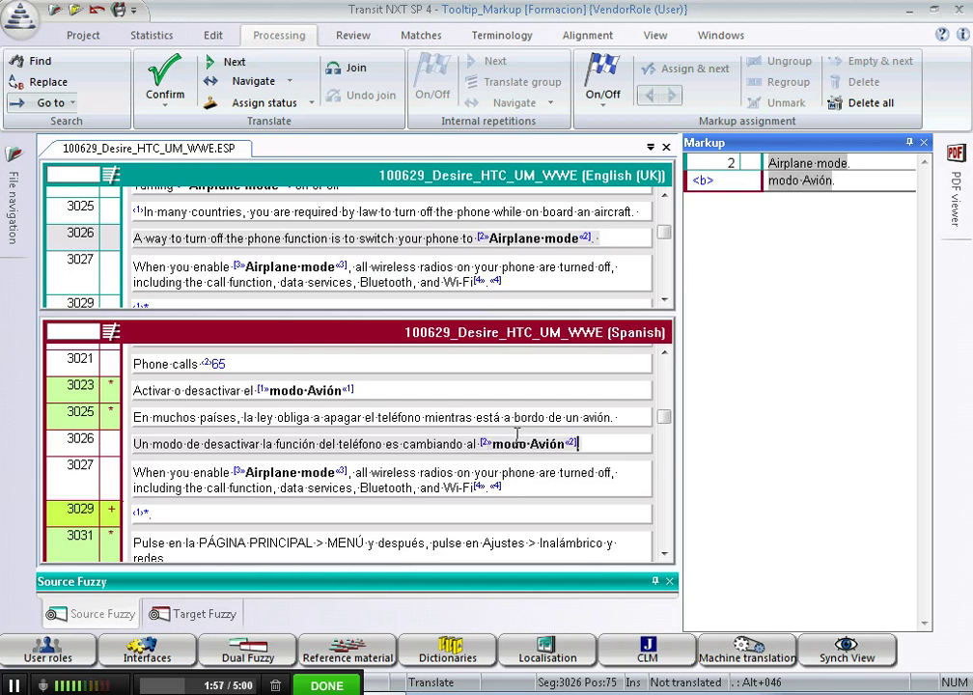
pyautogui.hotkey('ctrl', 'Return')
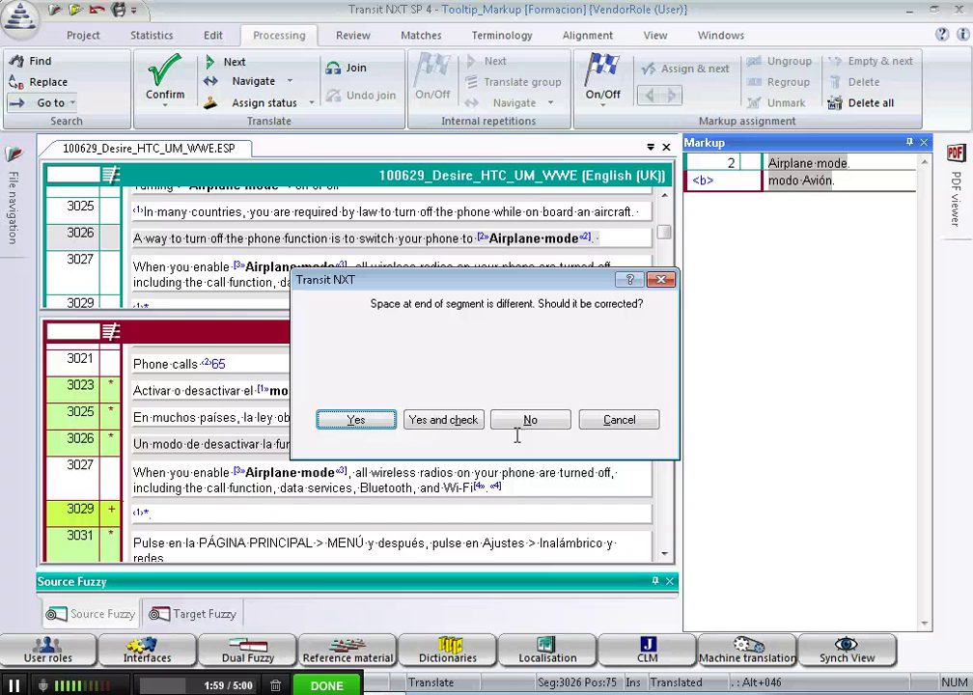
# Accept 'Yes and check' so the trailing space in segment 3026 is corrected.
pyautogui.moveTo(521, 287); pyautogui.dragTo(473, 172)
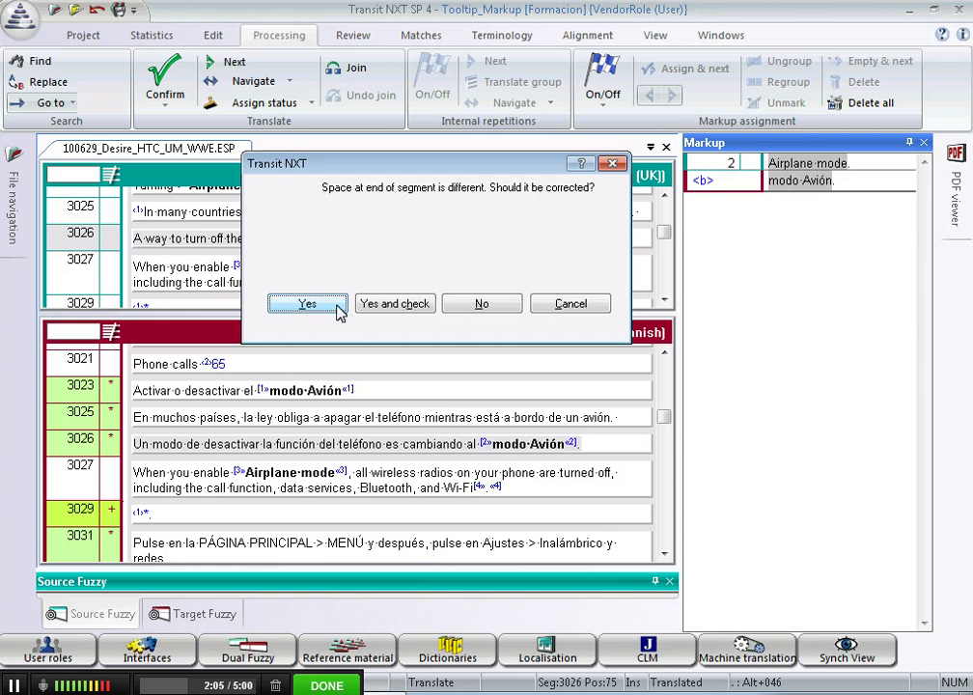
pyautogui.click(389, 306)
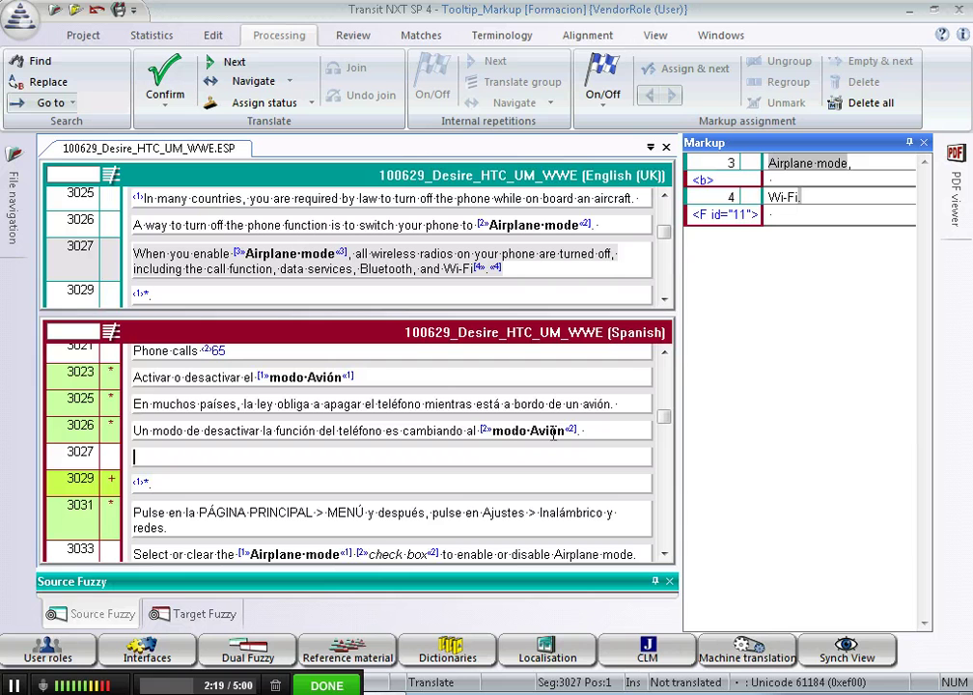
# Type 'Cuando habilite el modo Avión todas las radios inalámbricas… Bluetooth y Wifi.' with 'modo Avión' in the bold tags.
pyautogui.write('Cuan')
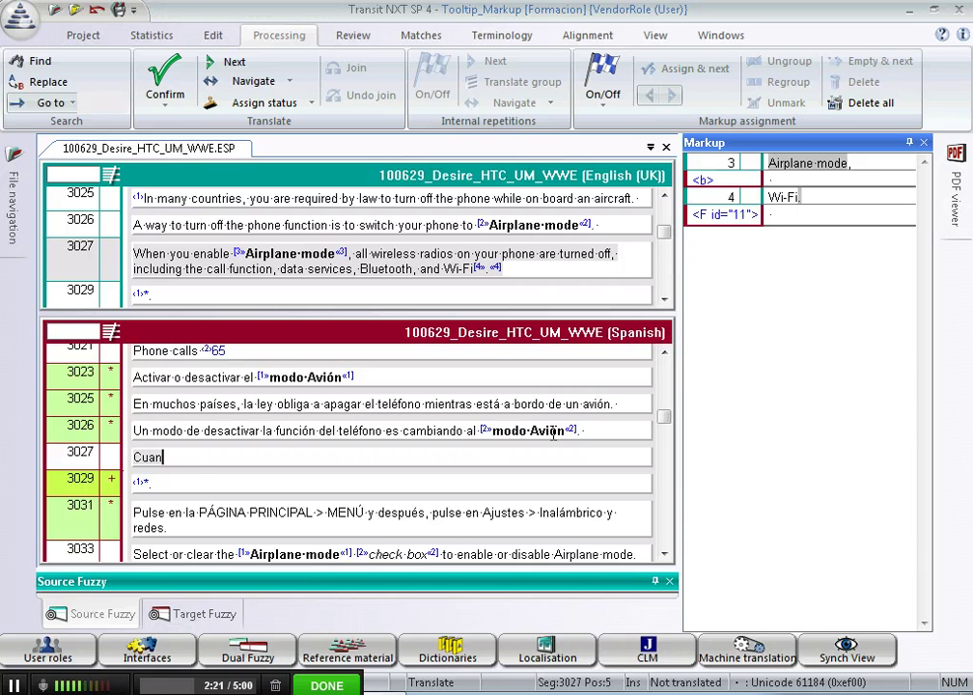
pyautogui.write('do habilite el')
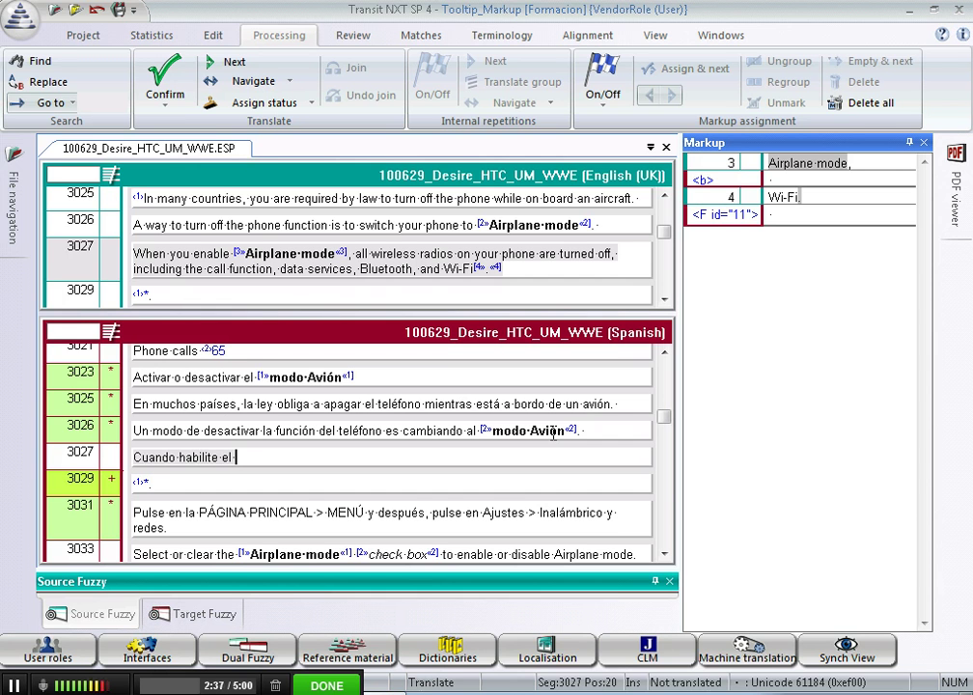
pyautogui.write('modo Avi')
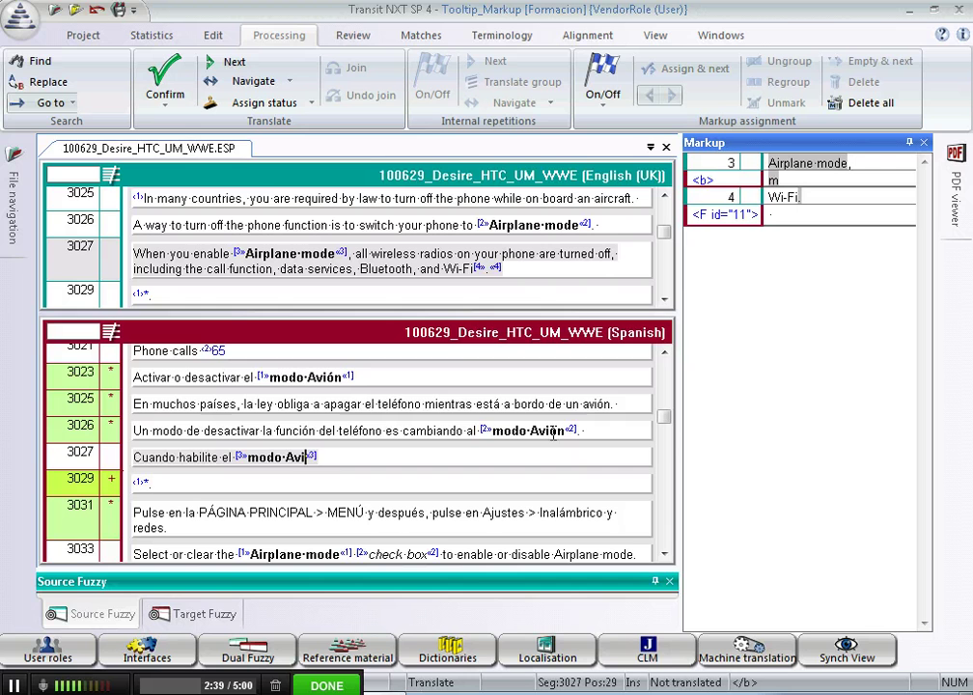
pyautogui.write('ón')
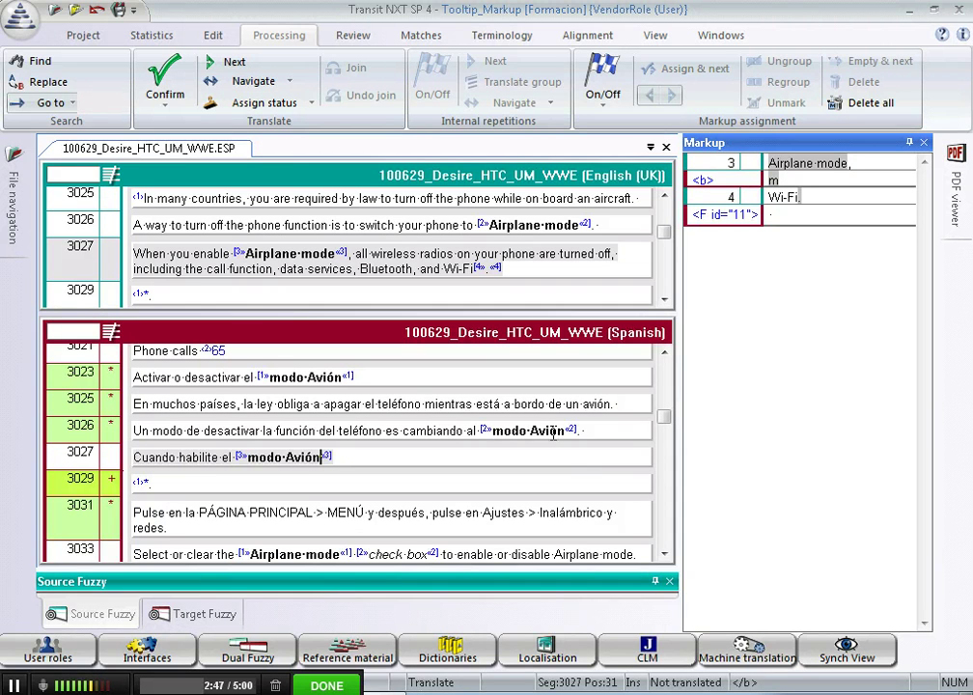
pyautogui.press('Right')
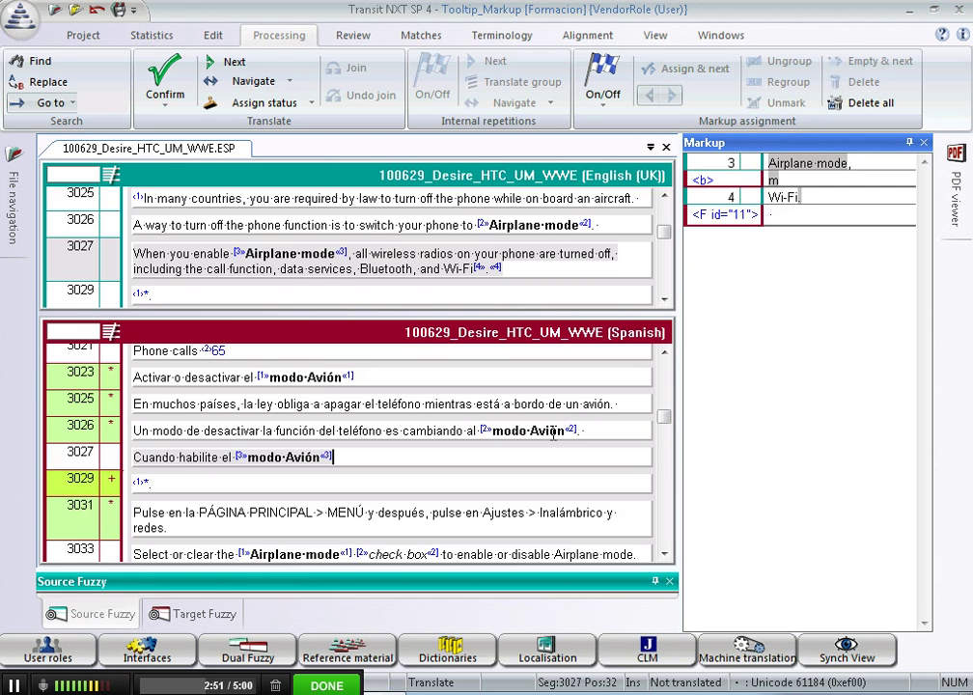
pyautogui.write('todos los')
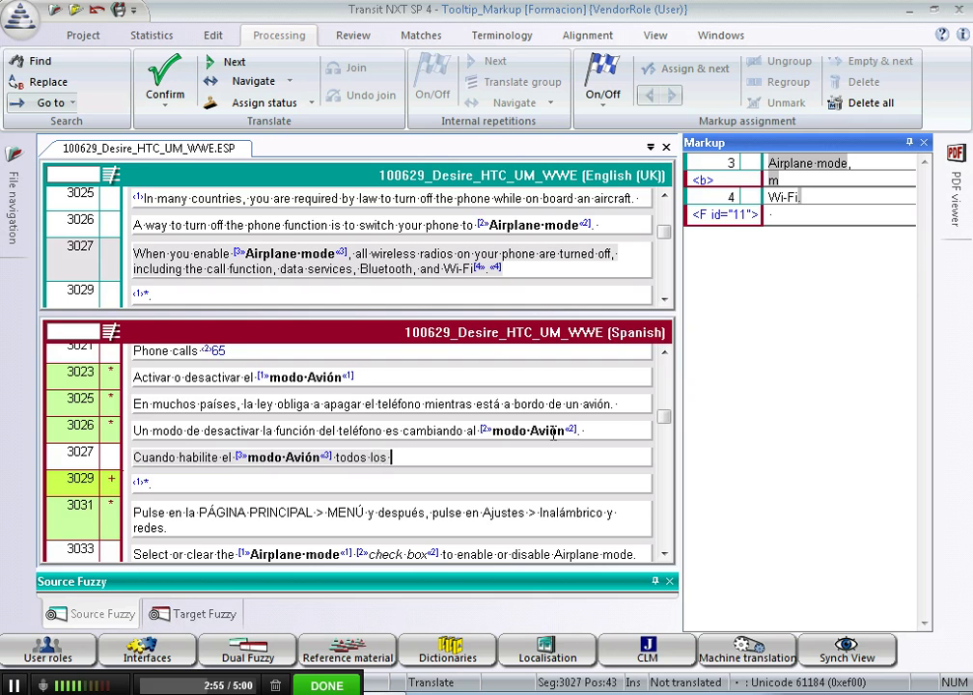
pyautogui.press('BackSpace')
pyautogui.press('BackSpace')
pyautogui.press('BackSpace')
pyautogui.write('as radios inal')
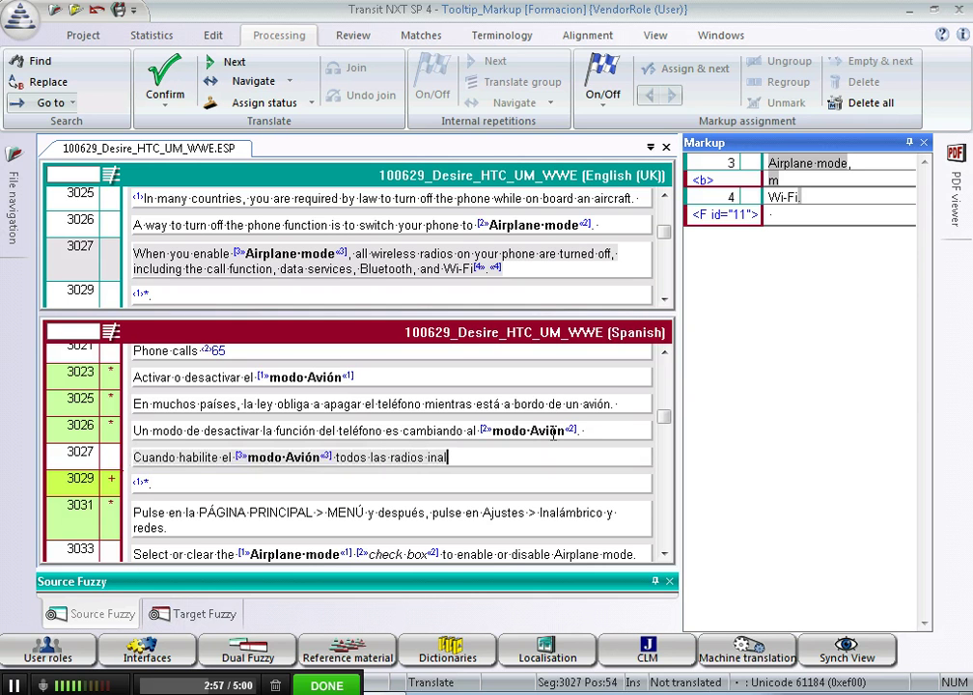
pyautogui.write('ámbricas en')
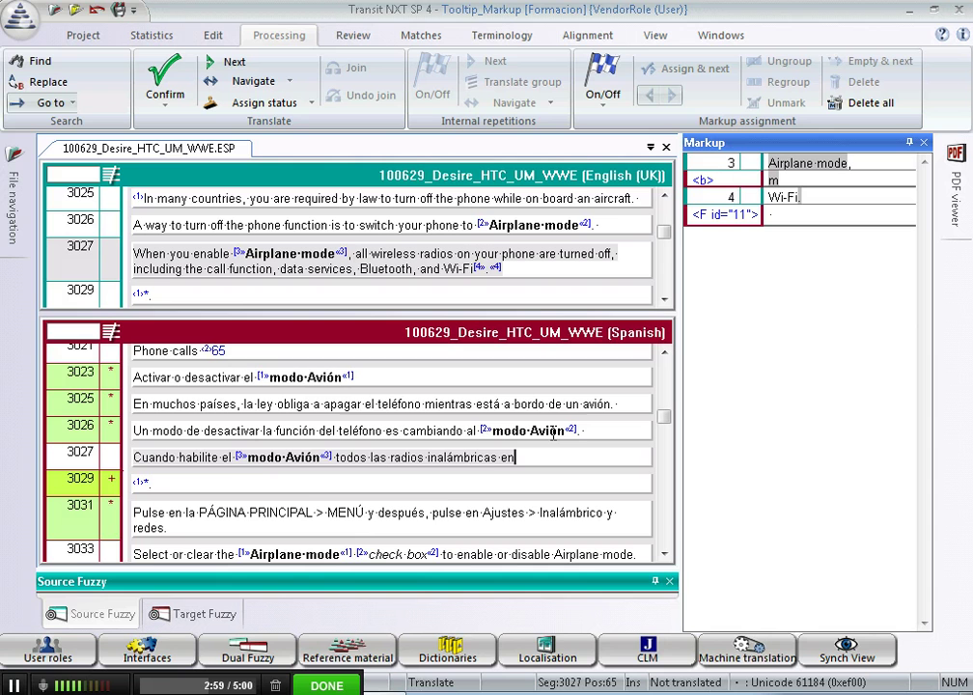
pyautogui.write(' su teléfono se')
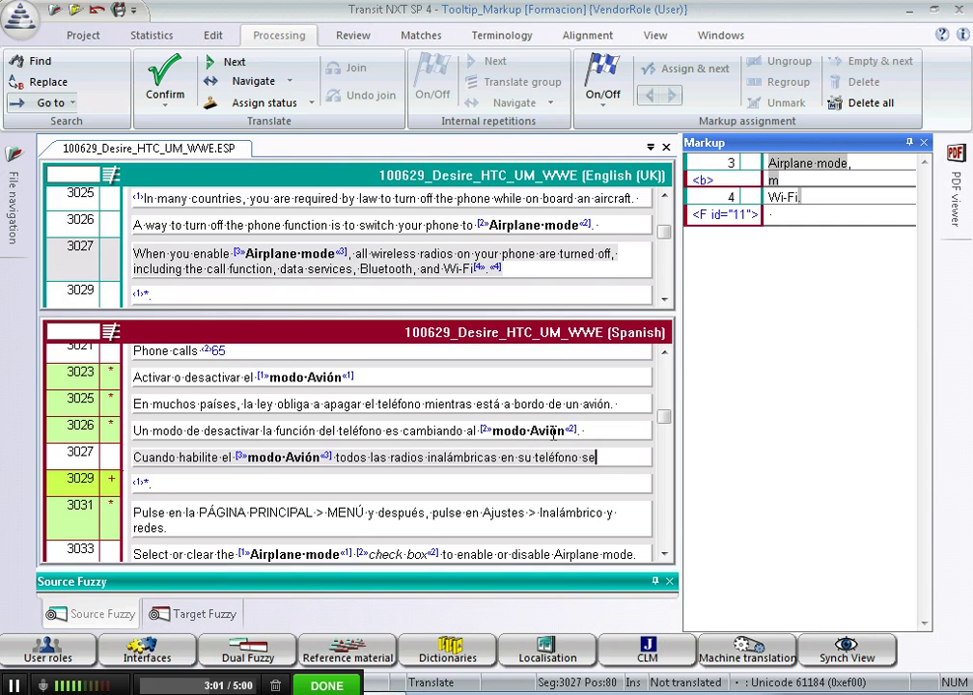
pyautogui.write(' desactiva')
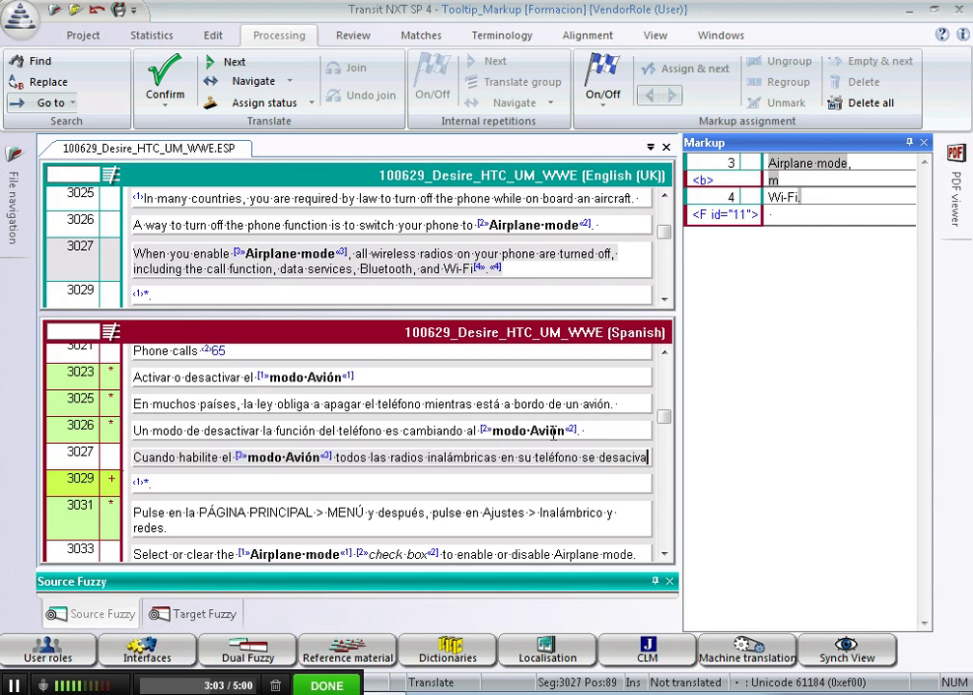
pyautogui.press('BackSpace')
pyautogui.press('BackSpace')
pyautogui.press('BackSpace')
pyautogui.press('BackSpace')
pyautogui.write('tivarán')
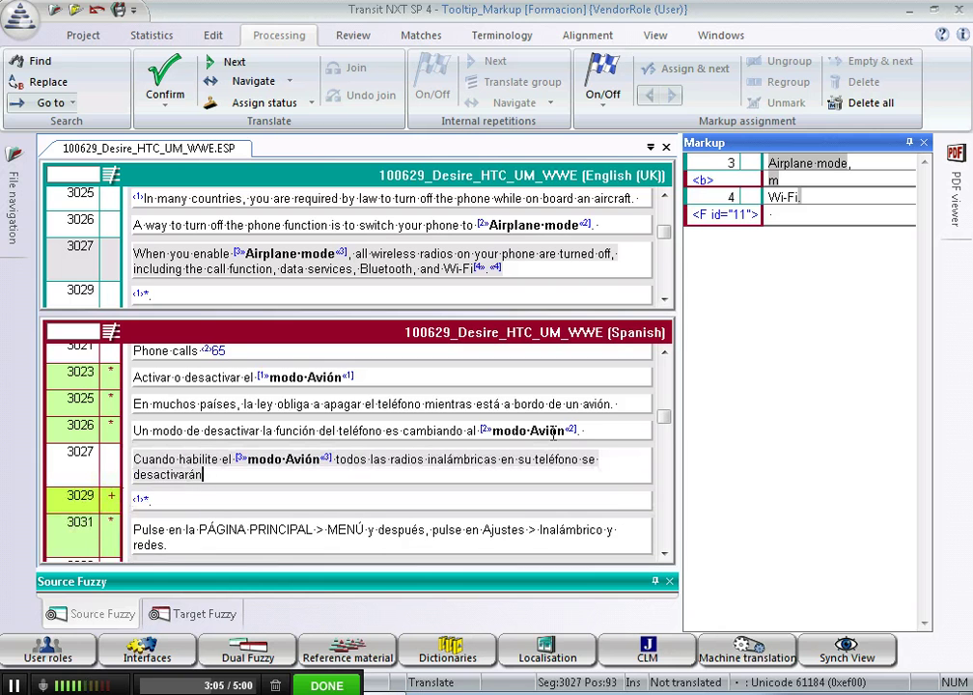
pyautogui.write(', incluyendo la ')
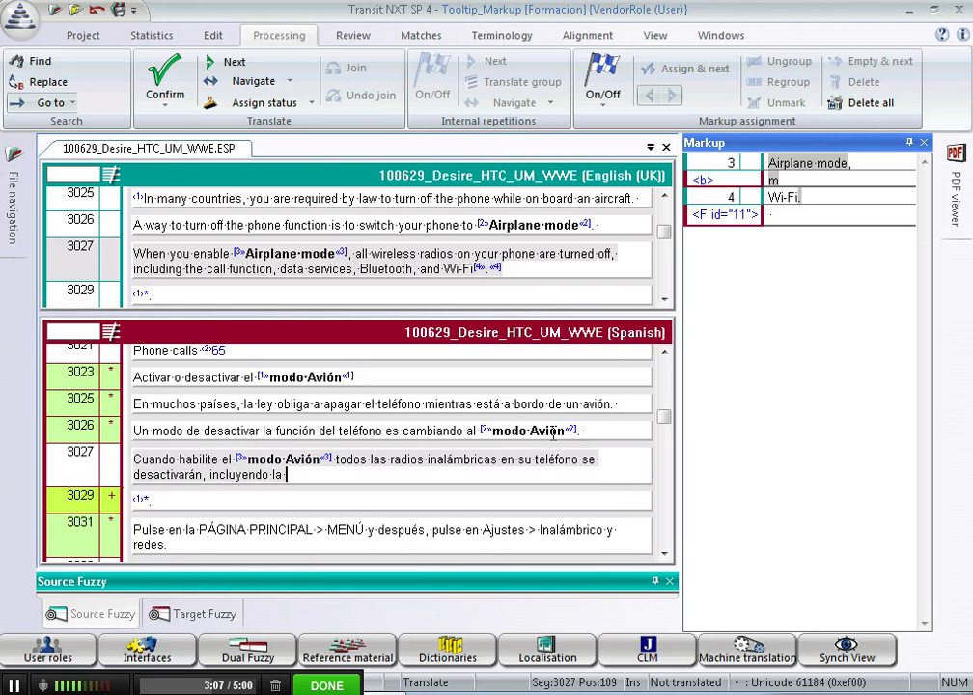
pyautogui.write('función de ')
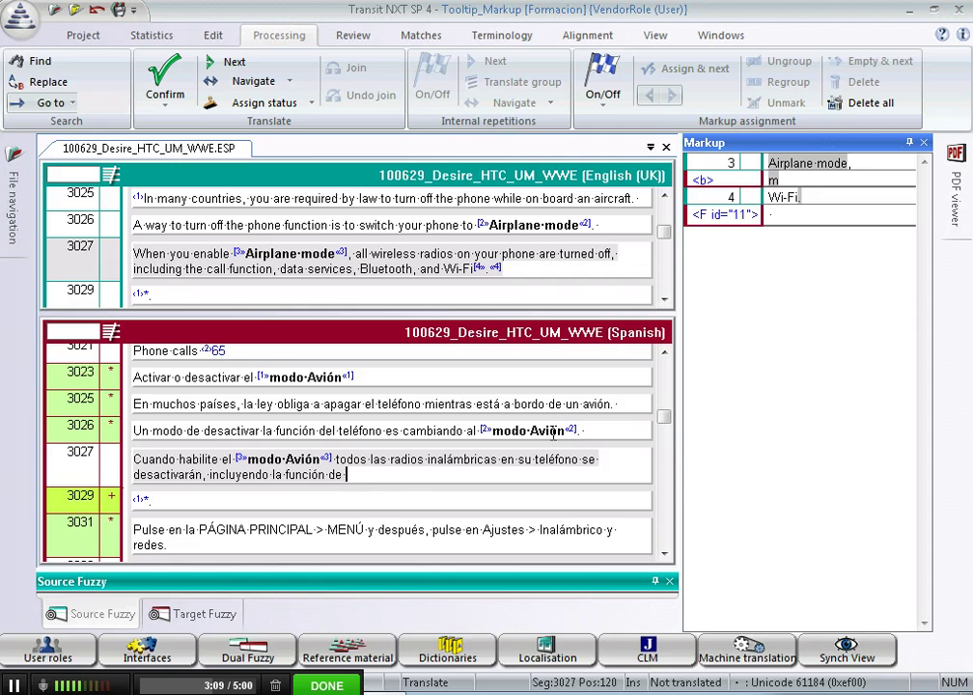
pyautogui.write('llamada, los servi')
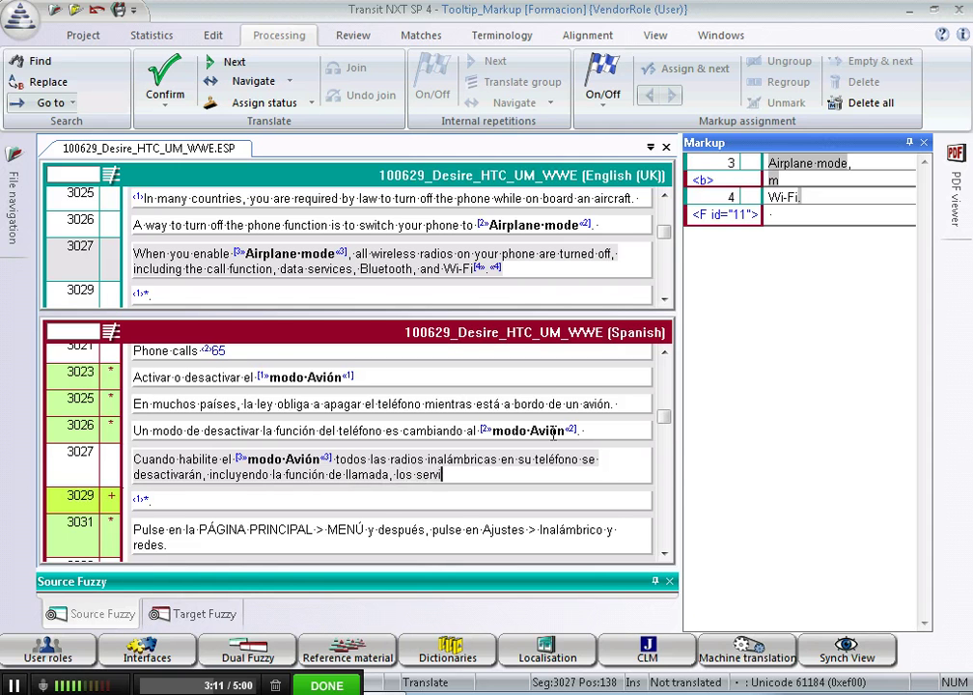
pyautogui.write('cios de datos, Bluetooth')
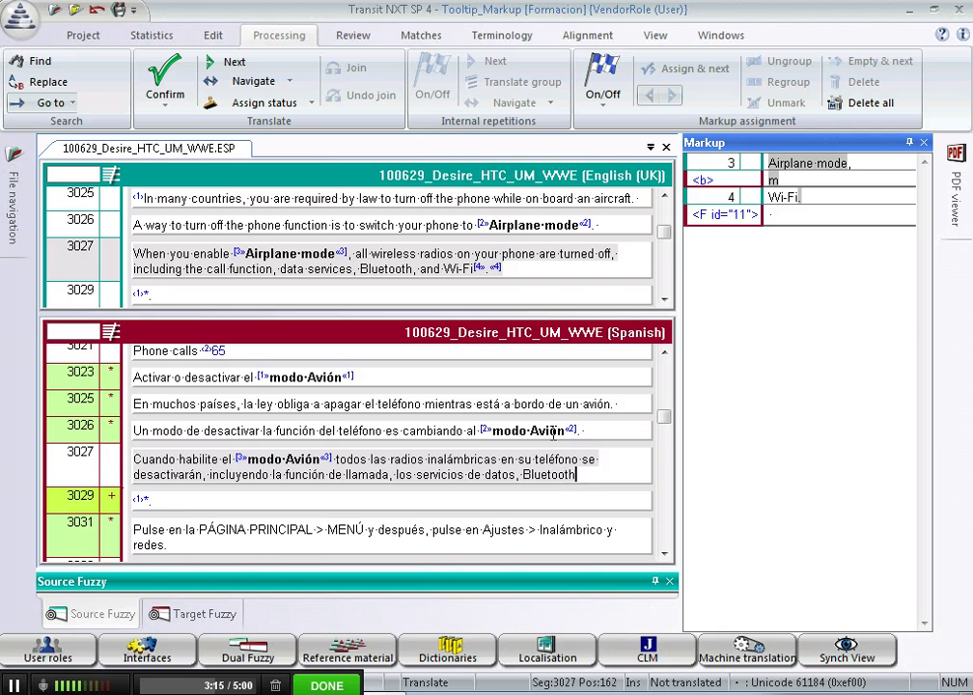
pyautogui.write(' y Wifi.')
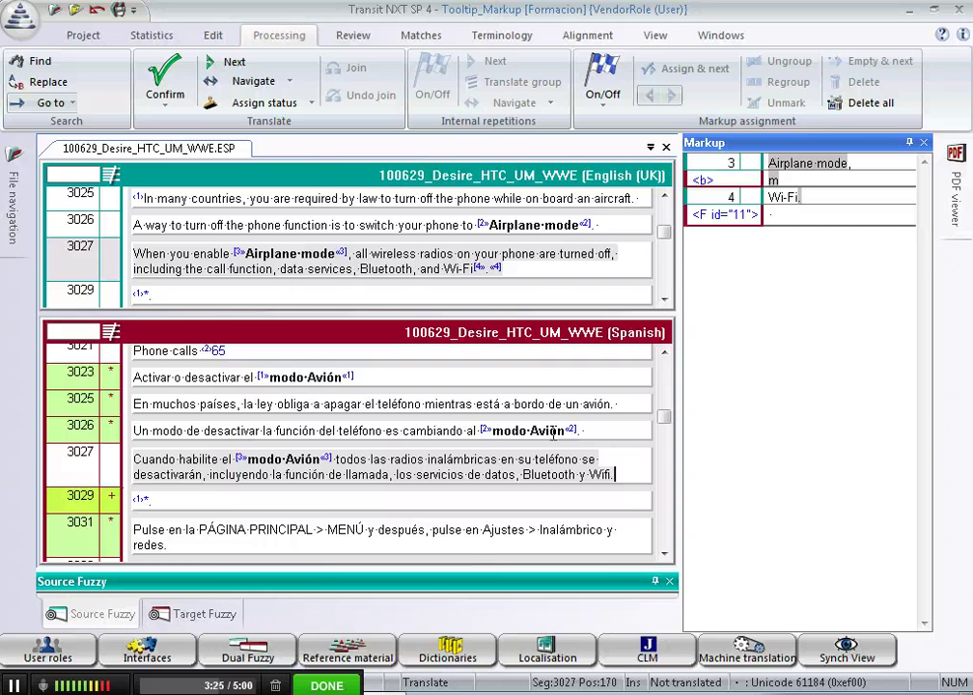
# Place markup tag 4 after 'Wifi', before the period, and confirm segment 3027.
pyautogui.press('Left')
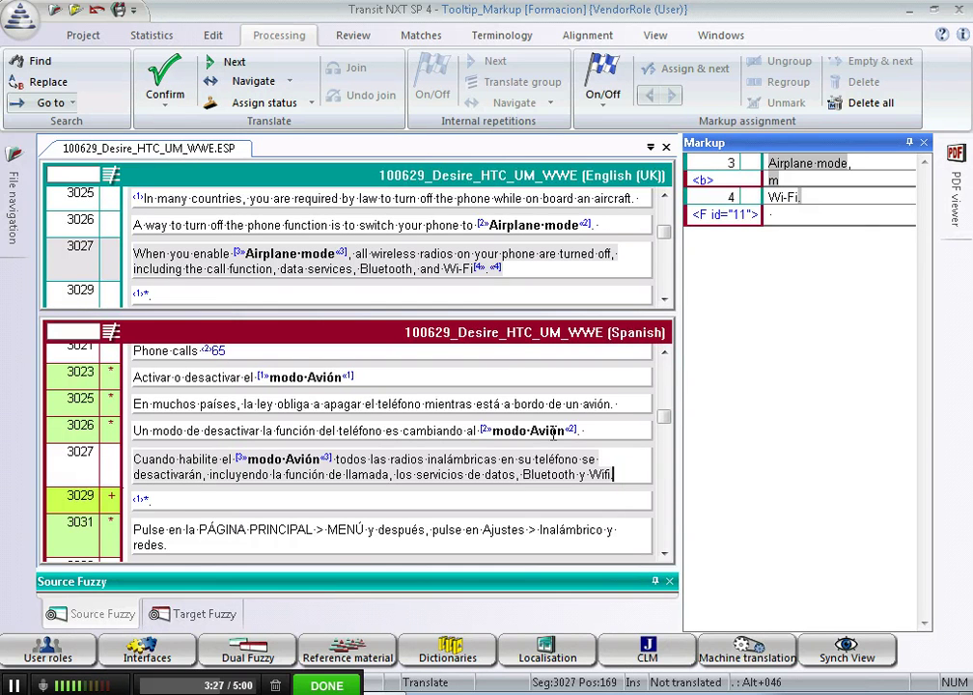
pyautogui.hotkey('ctrl', 'm')
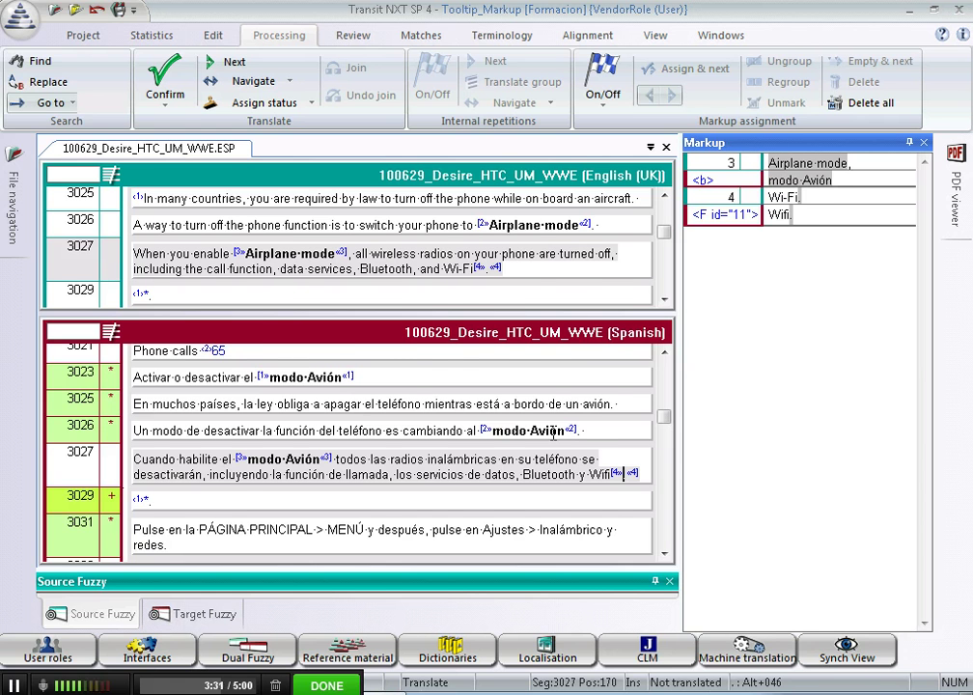
pyautogui.hotkey('ctrl', 'Return')
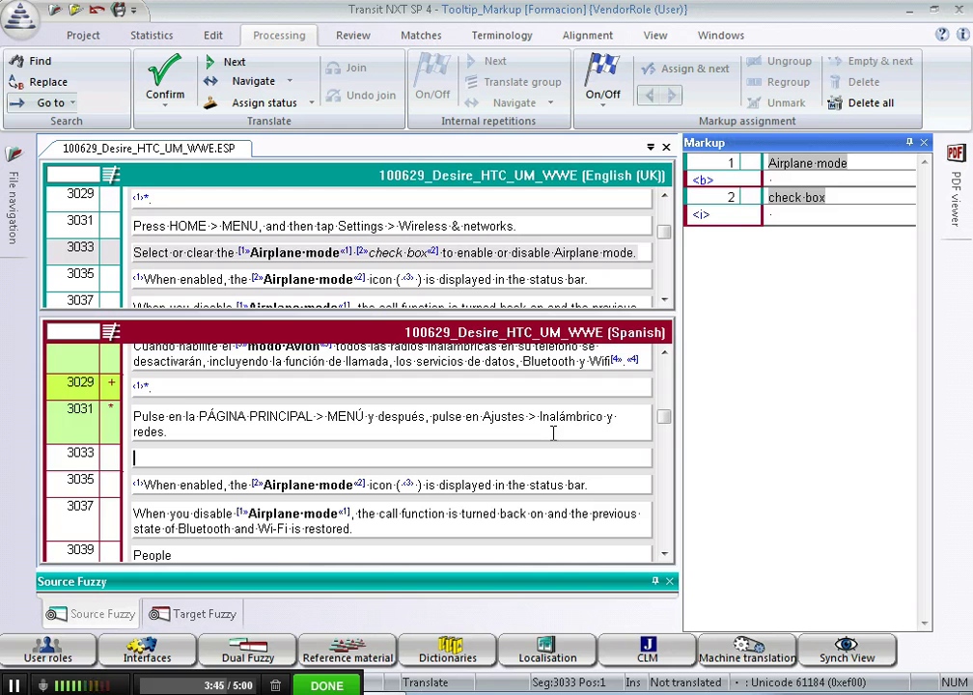
# Type 'Seleccione o desmarque la' into segment 3033, fixing the 'desmaque' typo.
pyautogui.write('Seleccione ')
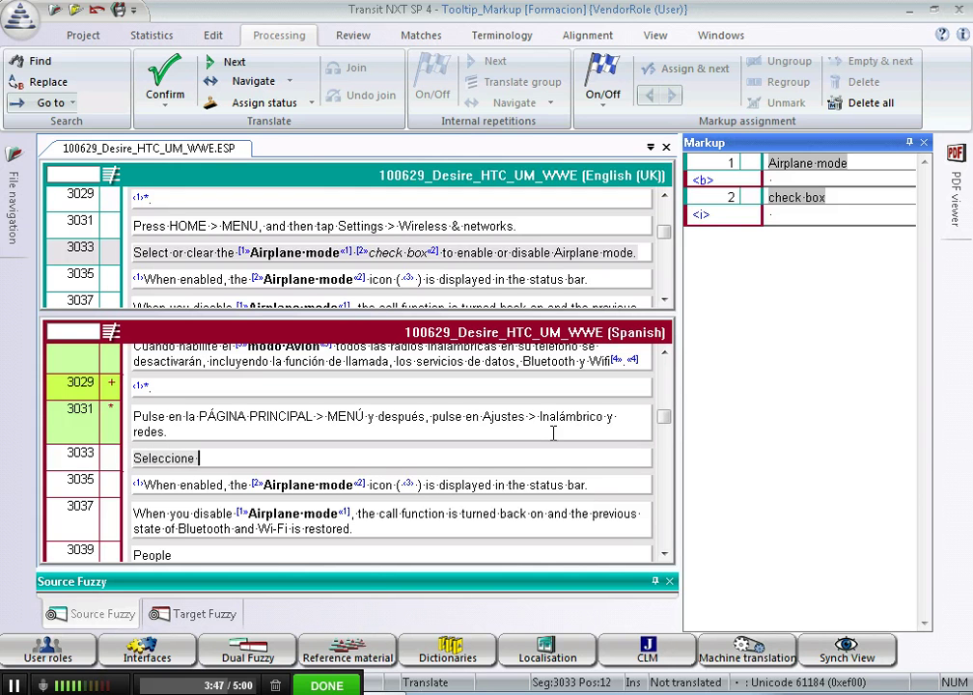
pyautogui.write('o desmarq')
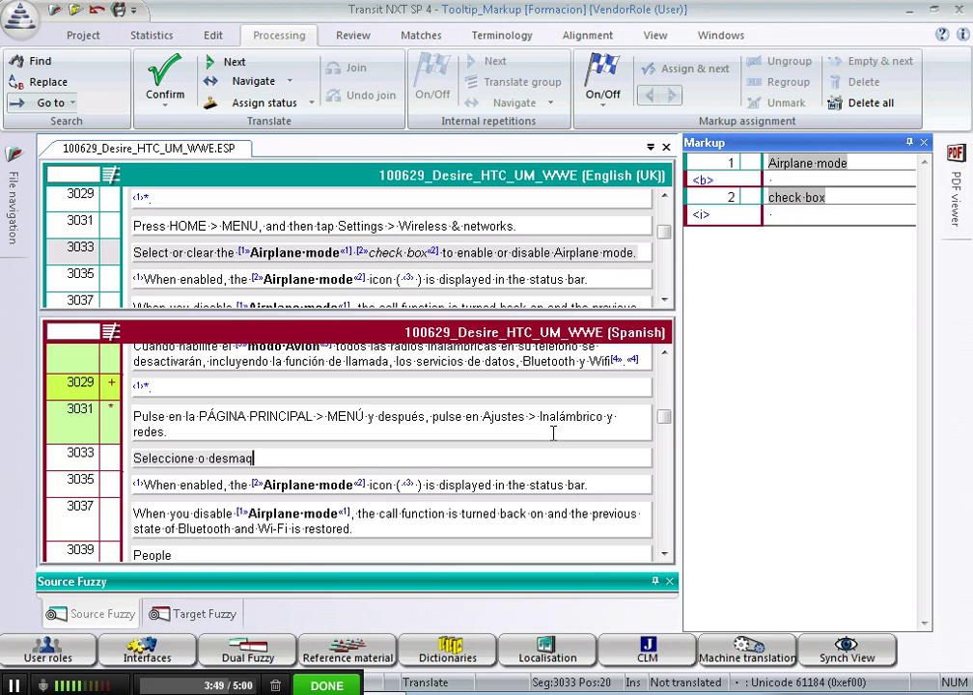
pyautogui.write('ue la')
pyautogui.press('Left')
pyautogui.press('Left')
pyautogui.press('Left')
pyautogui.press('Left')
pyautogui.press('Left')
pyautogui.press('Left')
pyautogui.press('Left')
pyautogui.write('r')
pyautogui.press('End')
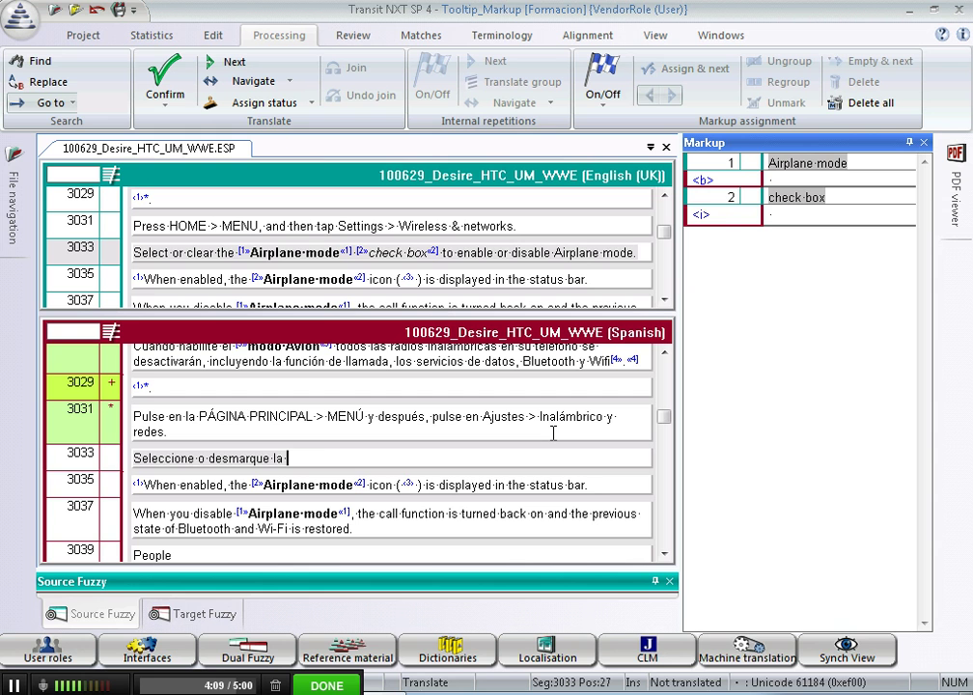
# Add 'casilla de verificación' inside italic tag 2, followed by 'modo Avión'.
pyautogui.write('casilla')
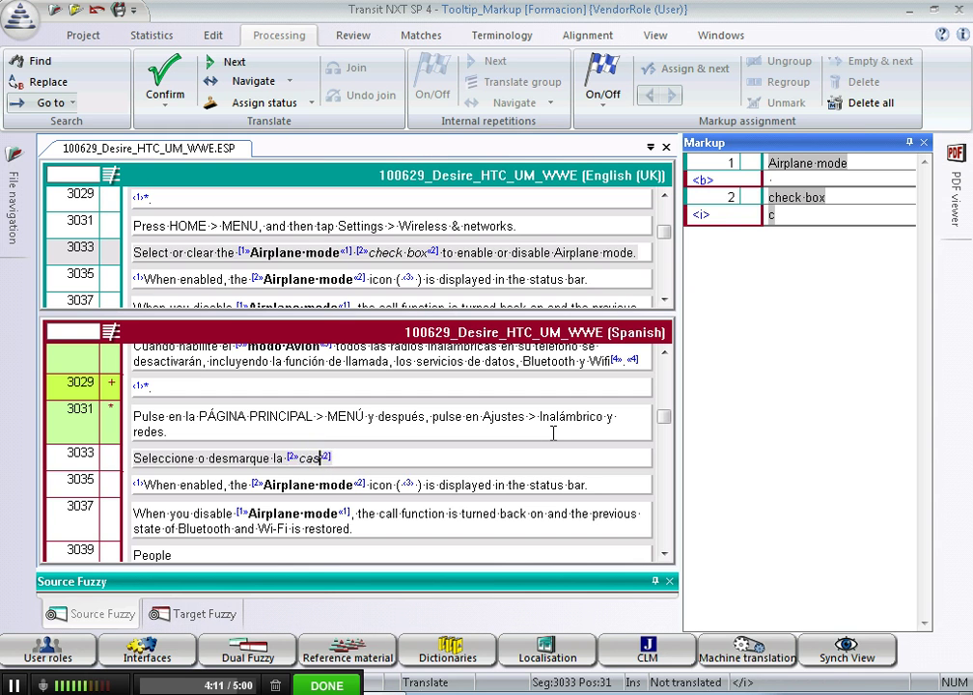
pyautogui.write(' de verifi')
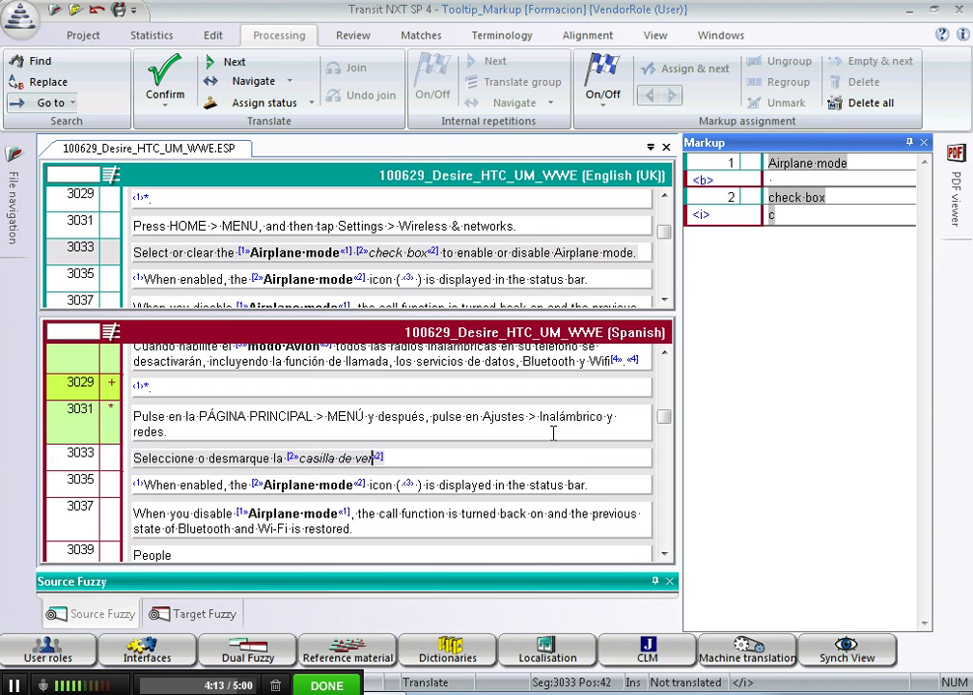
pyautogui.write('cación')
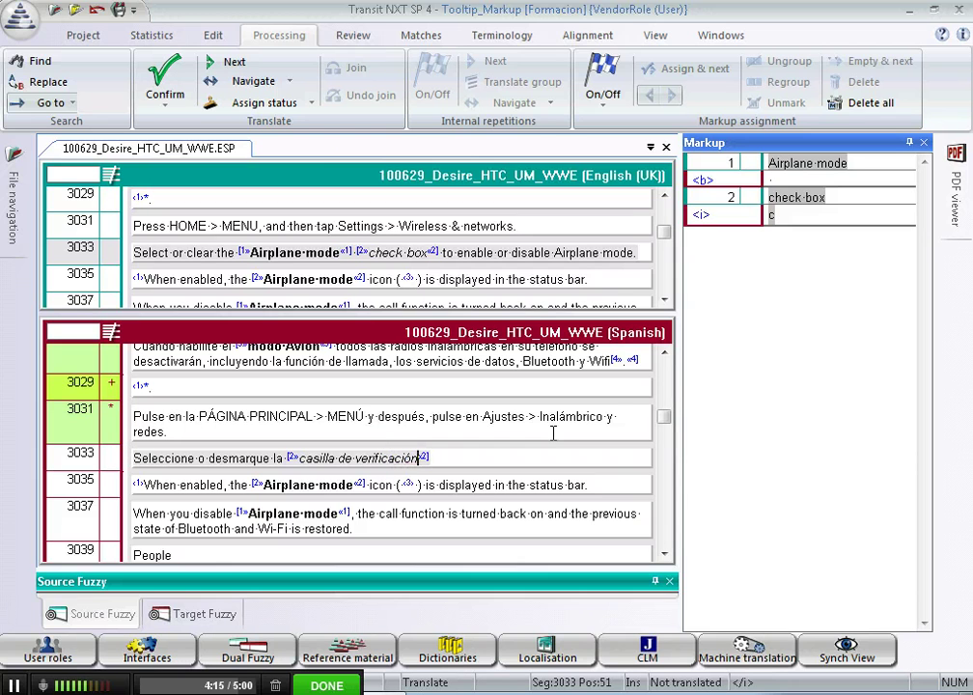
pyautogui.press('Right')
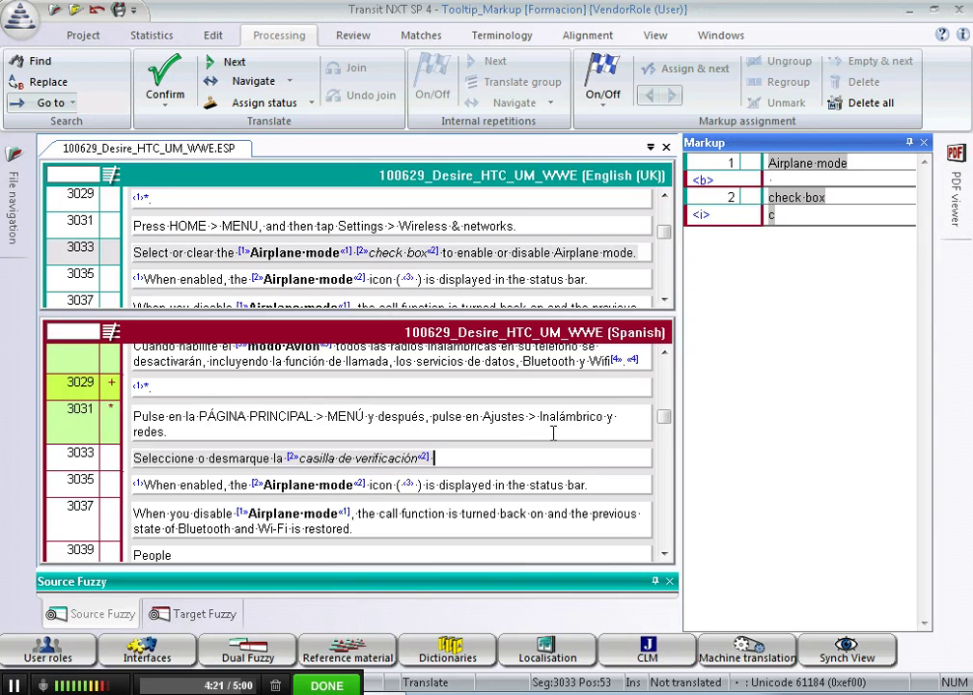
pyautogui.write('modo')
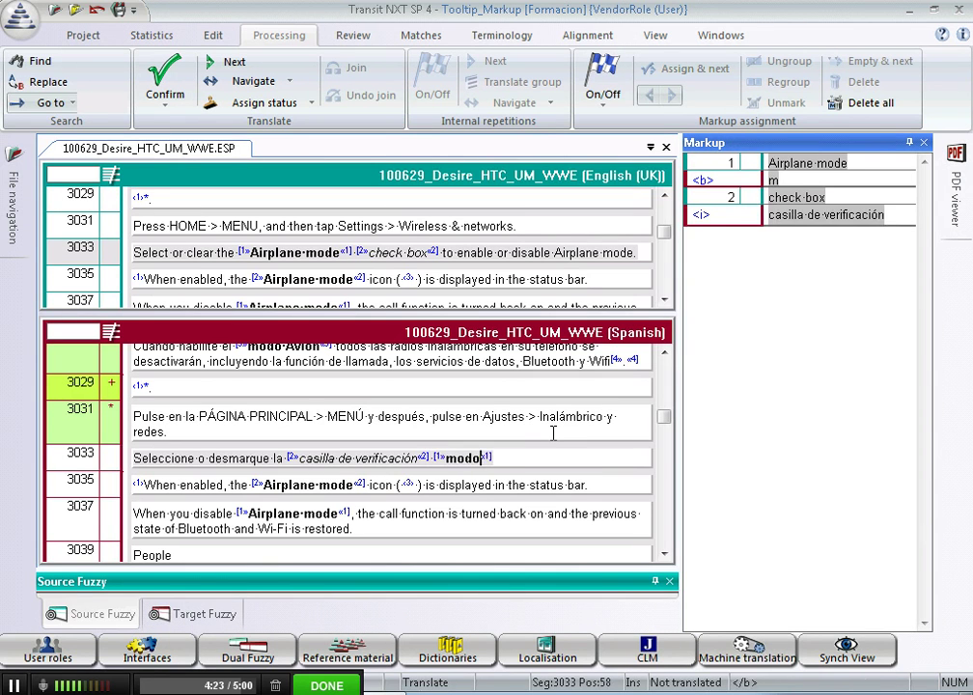
pyautogui.write(' Avión')
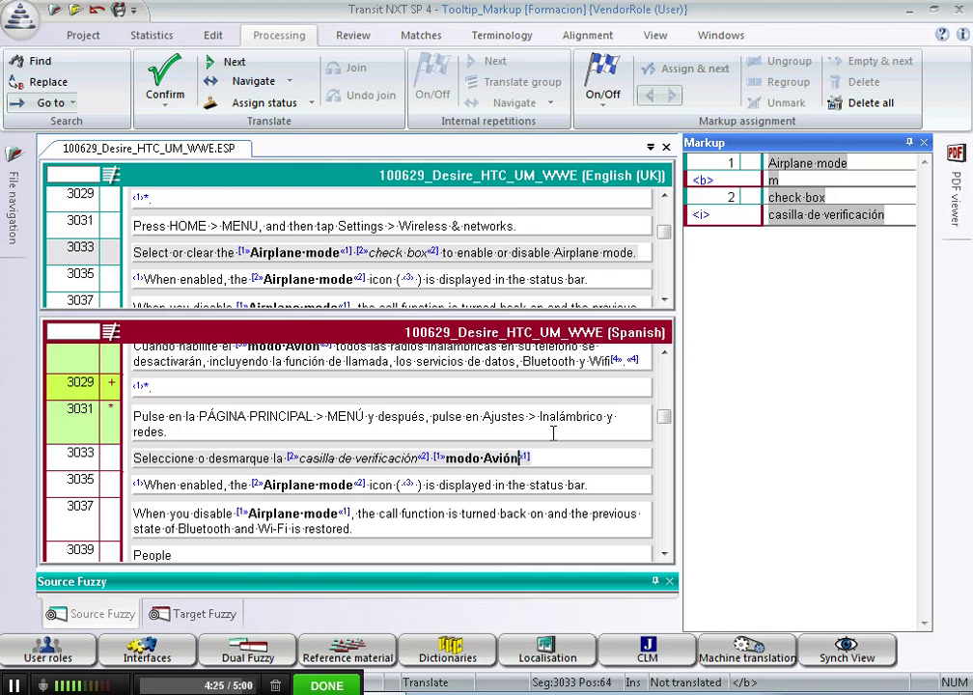
# Finish segment 3033 with 'para activar o desactivar el modo Avión.' after the bold tag.
pyautogui.press('Right')
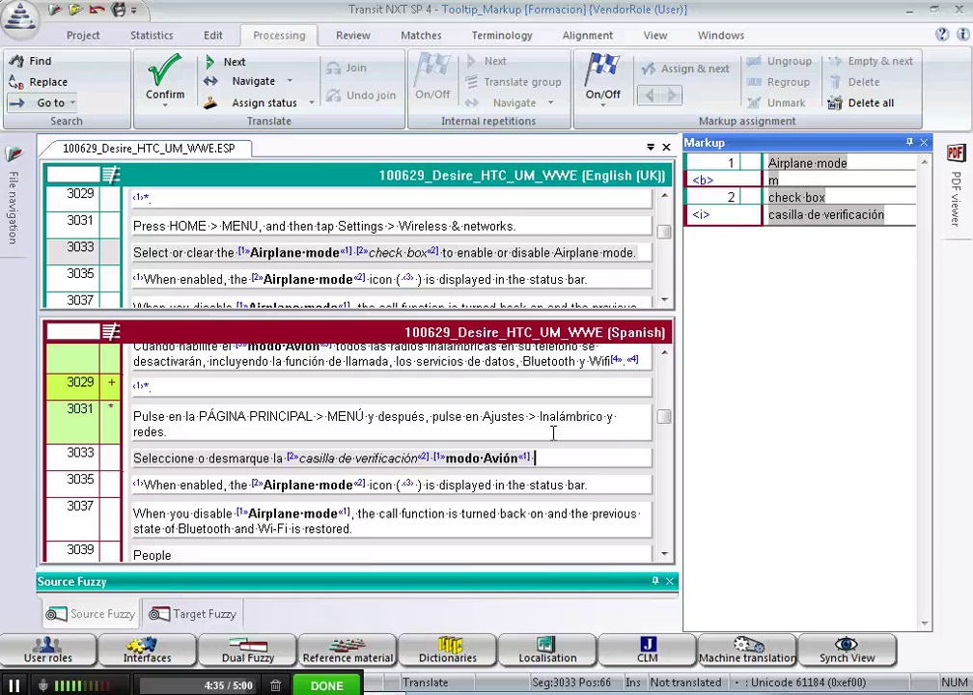
pyautogui.write('para activar o')
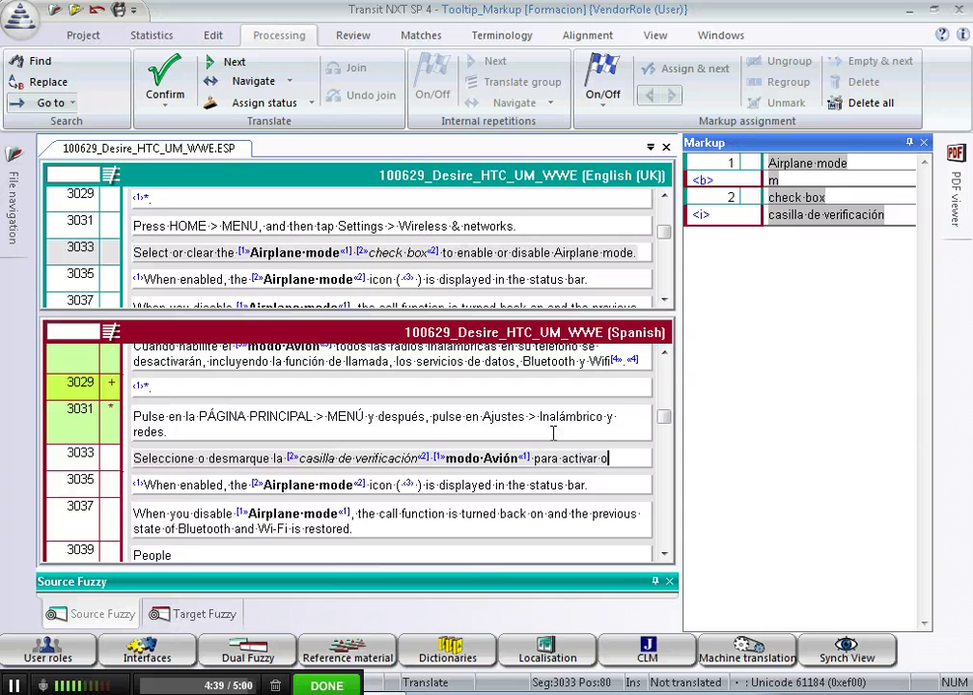
pyautogui.write(' desactivar el mod')
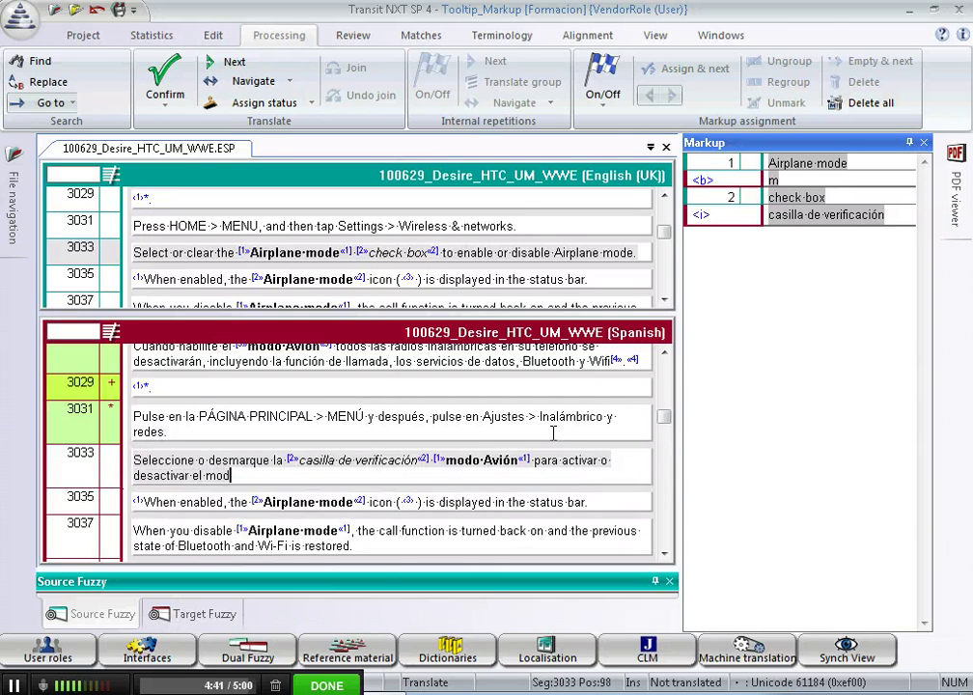
pyautogui.write('o Avión.')
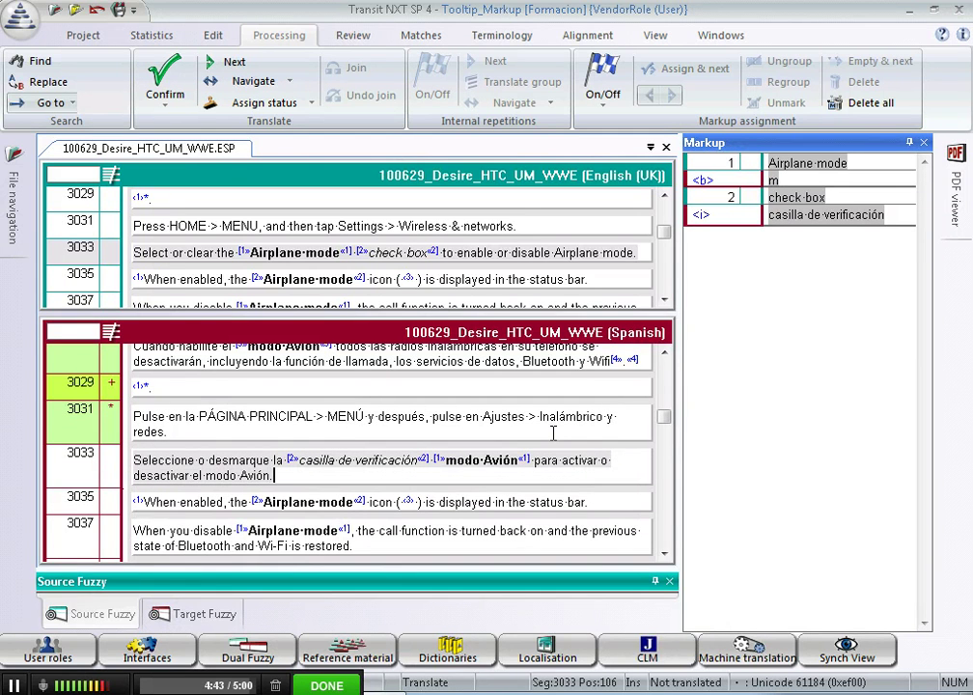